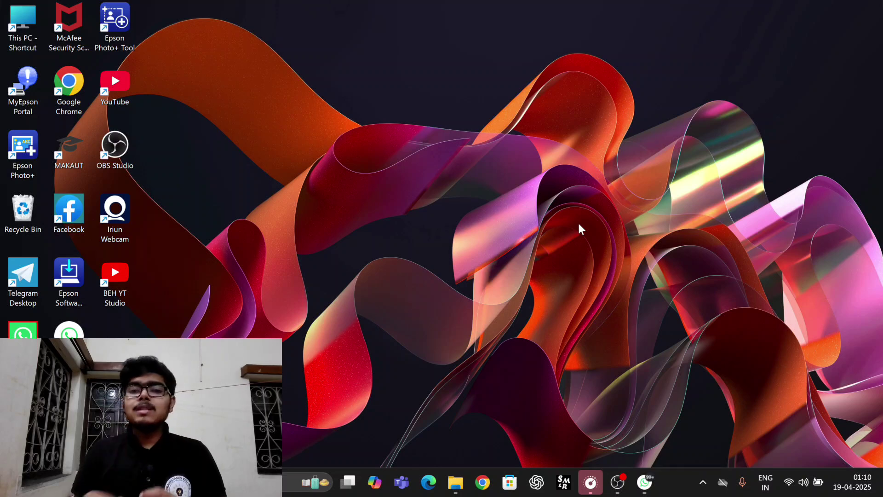
# Step: Scroll back through the channel updates in WhatsApp Web
pyautogui.click(645, 482)
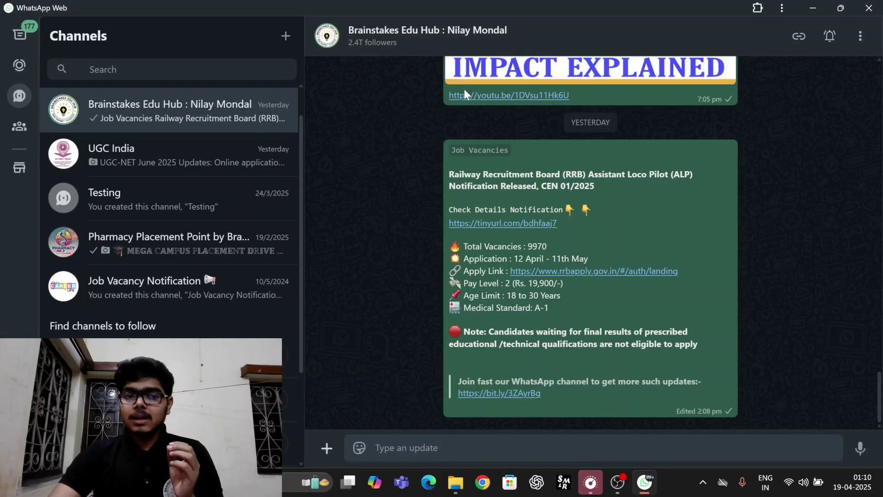
pyautogui.scroll(4, 476, 200)
pyautogui.scroll(1, 476, 206)
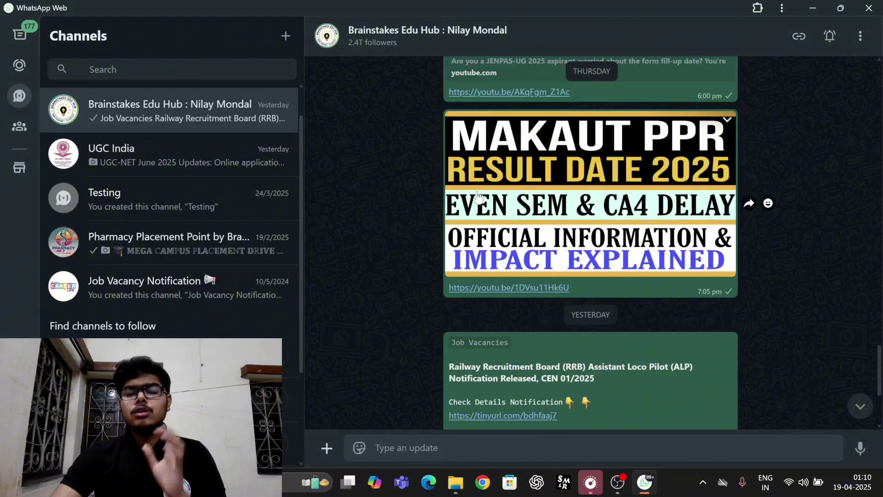
pyautogui.scroll(15, 477, 195)
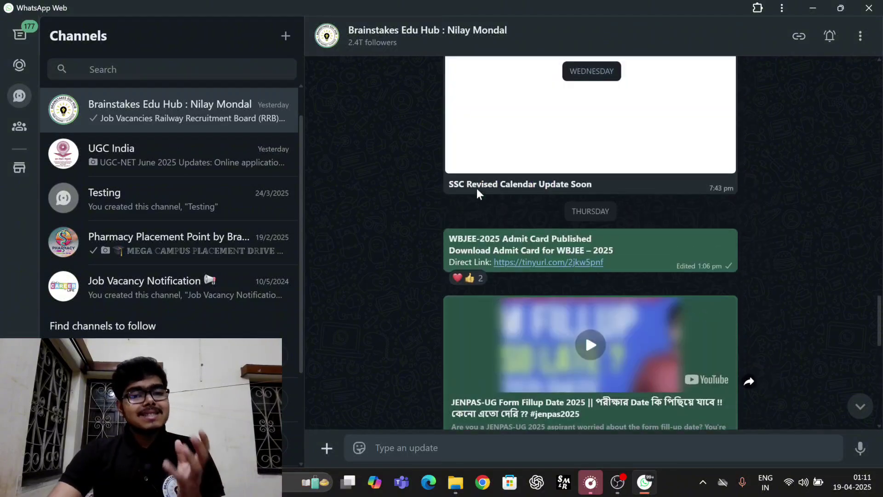
pyautogui.scroll(10, 480, 193)
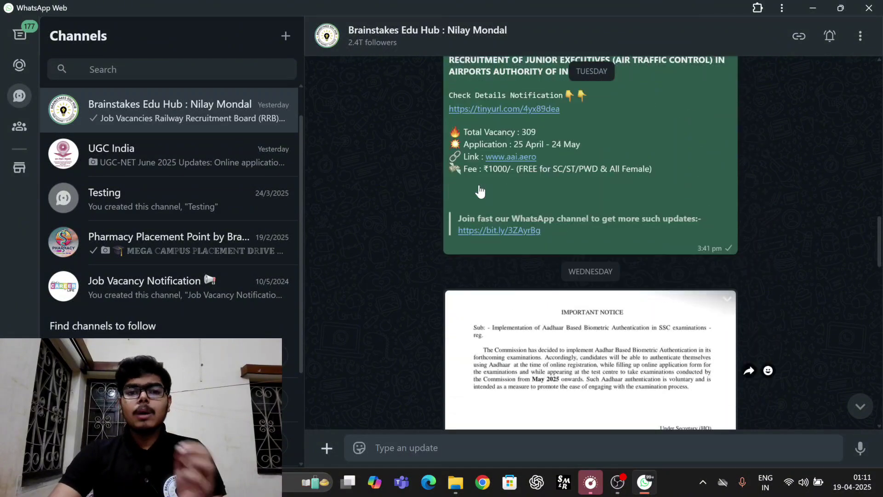
pyautogui.scroll(10, 480, 189)
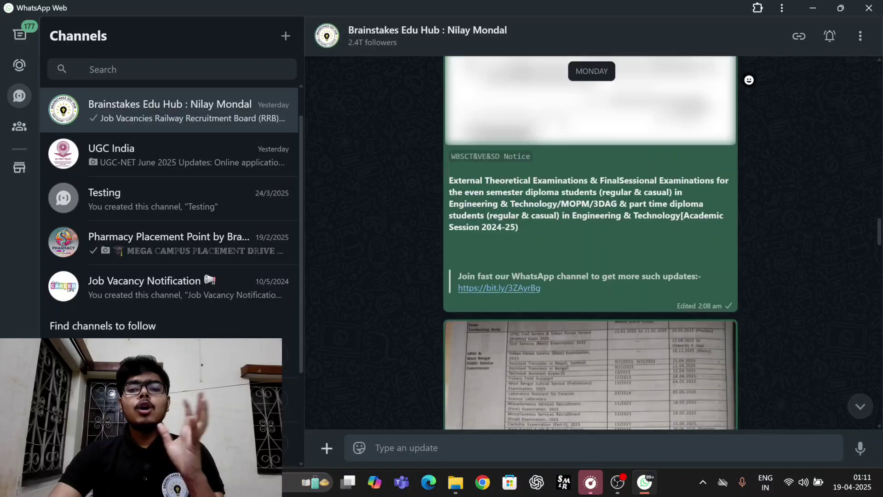
pyautogui.scroll(10, 480, 186)
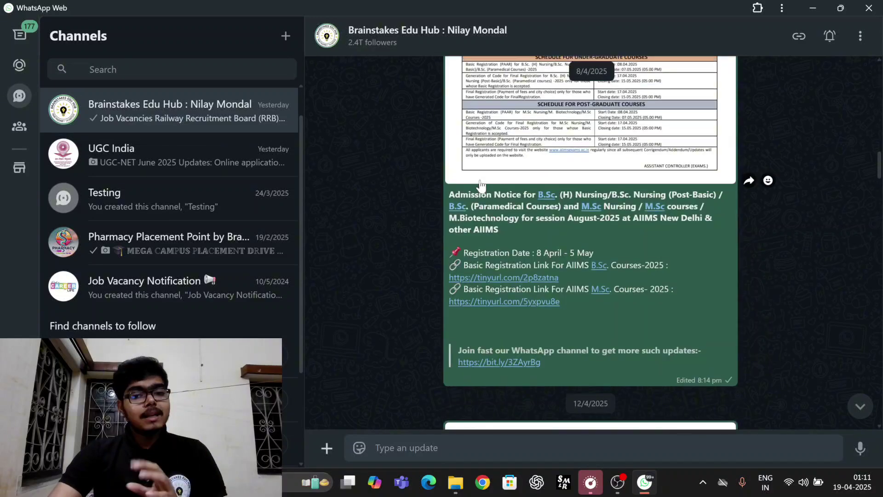
pyautogui.scroll(10, 483, 175)
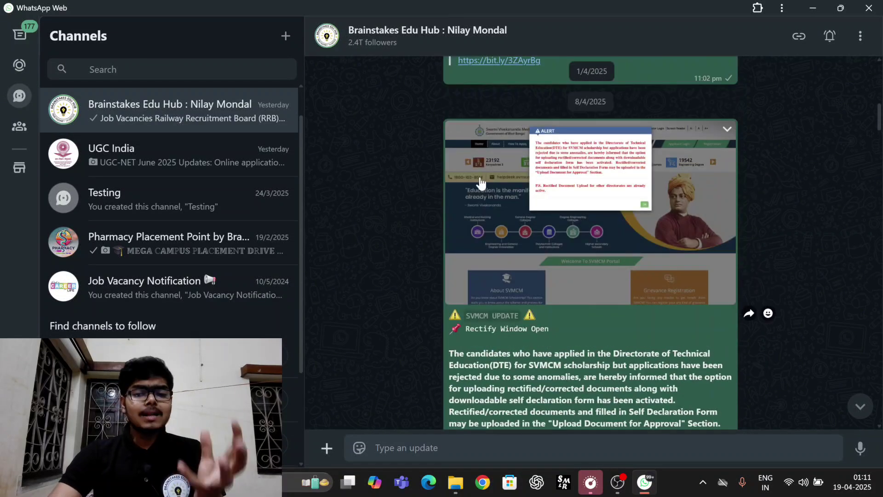
pyautogui.scroll(6, 483, 168)
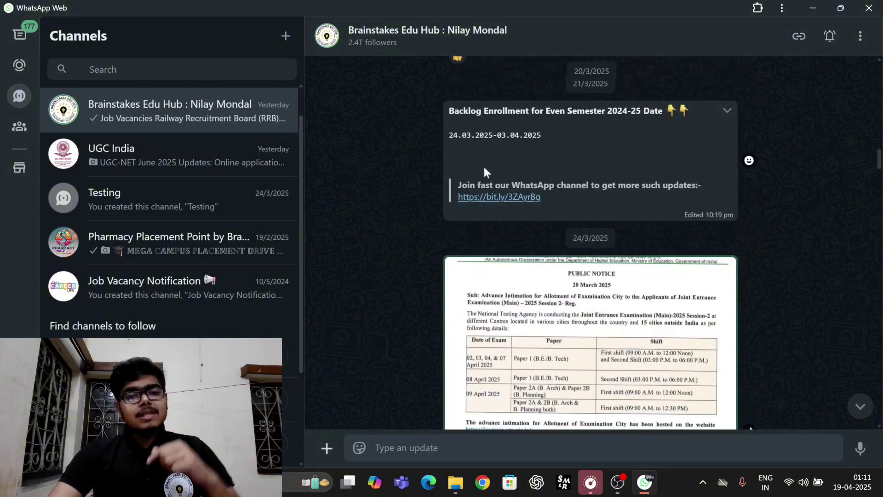
pyautogui.scroll(10, 484, 167)
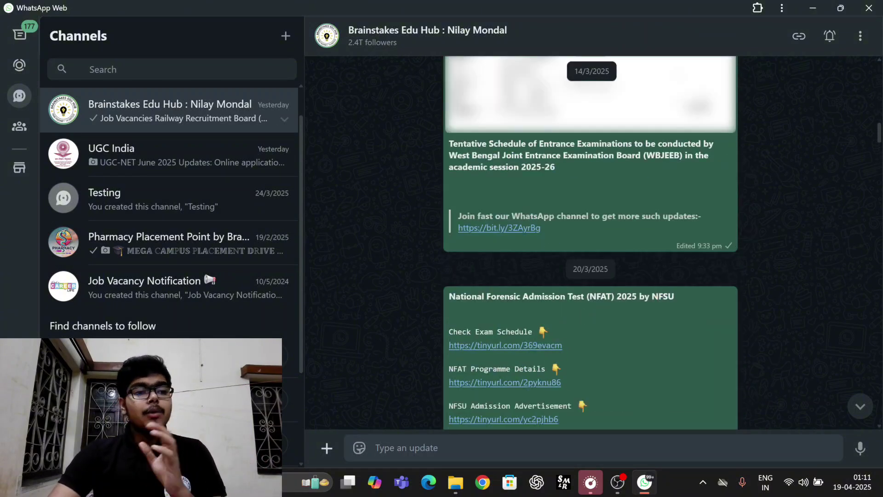
# Step: Read the JENPAS, SMFWBEE, ANM & GNM Discussion group's info in WhatsApp Web, then close it
pyautogui.click(19, 34)
pyautogui.click(166, 233)
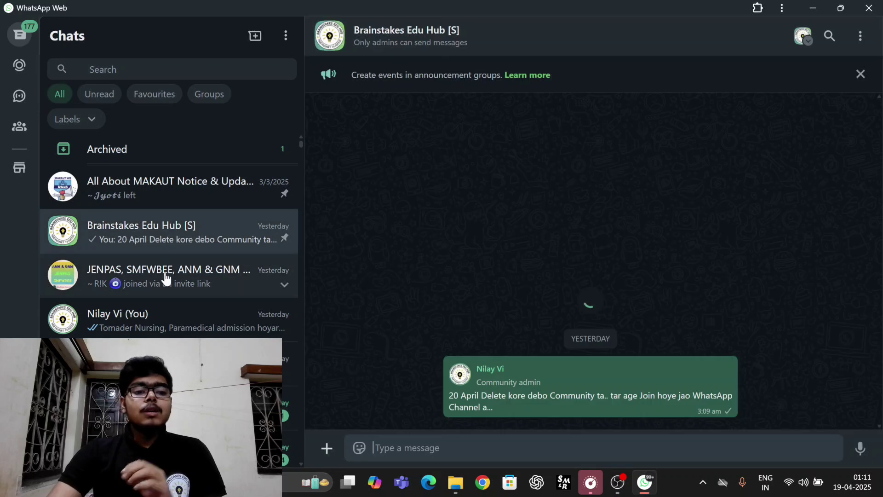
pyautogui.click(235, 277)
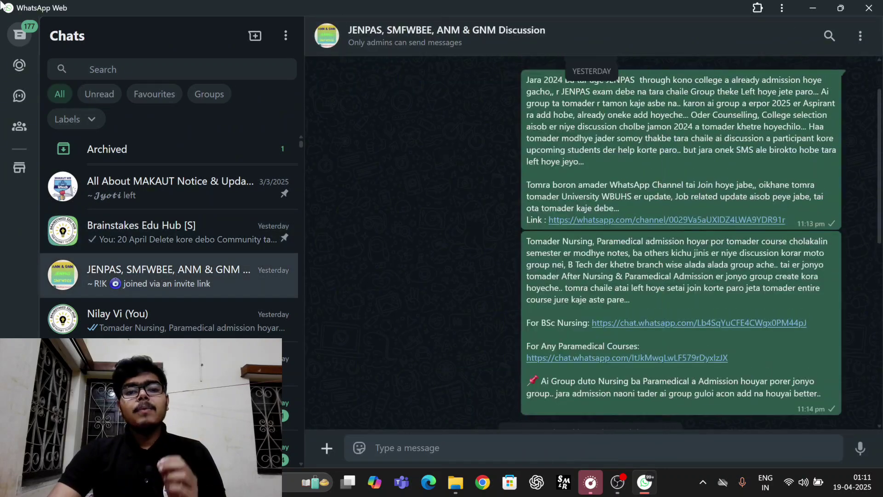
pyautogui.click(384, 32)
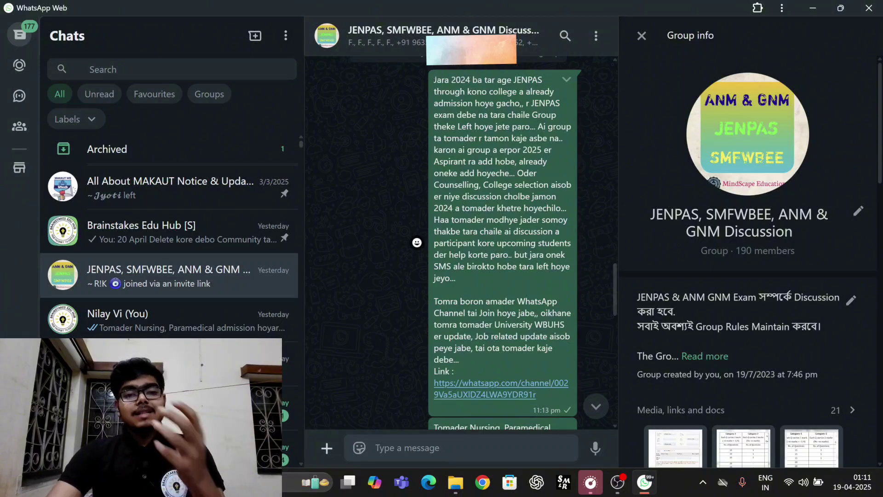
pyautogui.scroll(10, 483, 193)
pyautogui.scroll(4, 482, 189)
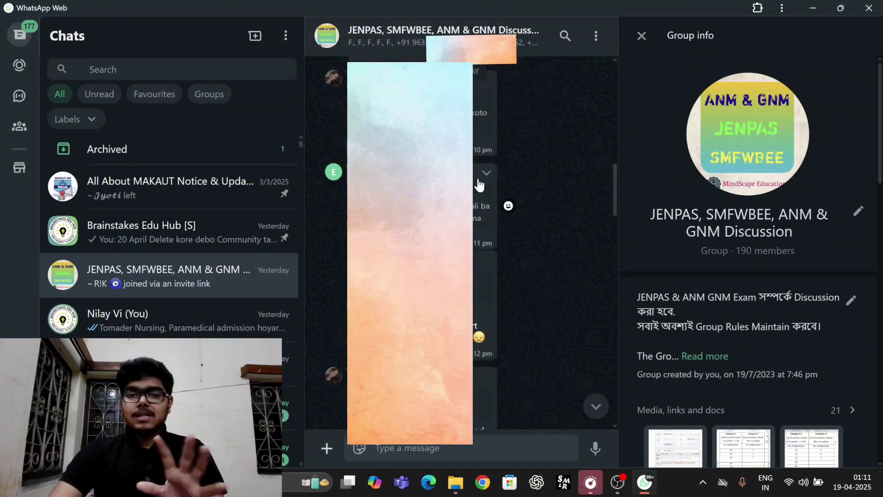
pyautogui.scroll(5, 476, 177)
pyautogui.scroll(3, 477, 179)
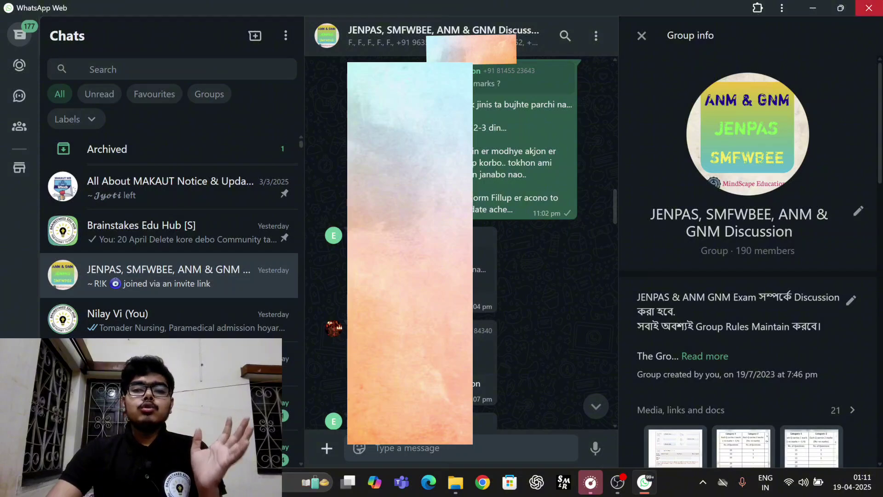
pyautogui.click(869, 8)
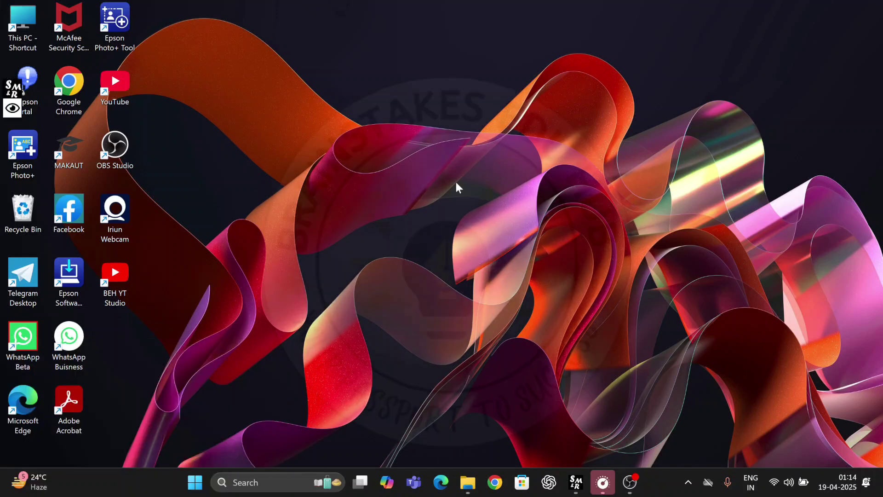
# Step: In Chrome, search 'aims' and open the AIIMS B.Sc. Courses-2025 Basic Registration link on aiimsexams.ac.in
pyautogui.click(498, 480)
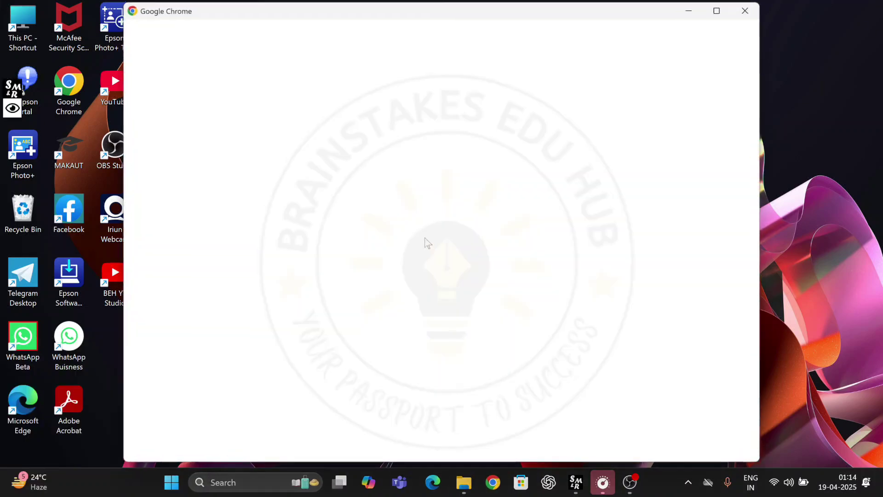
pyautogui.click(386, 217)
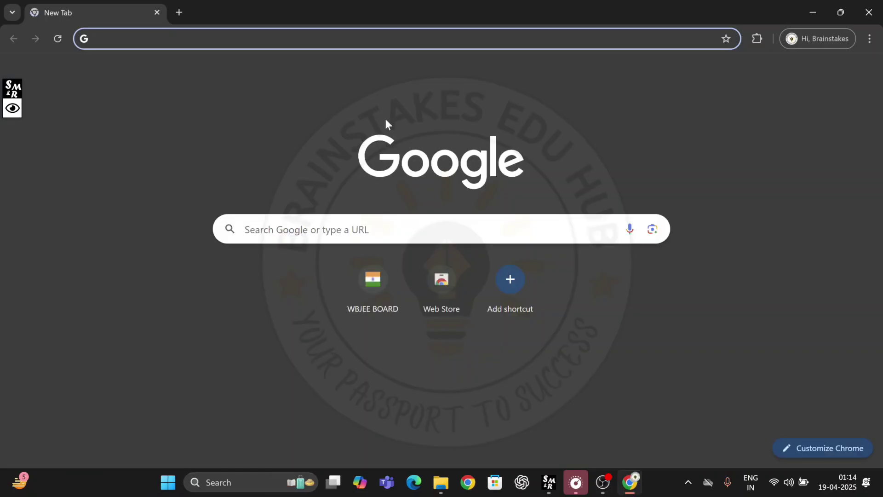
pyautogui.write('aims')
pyautogui.click(316, 64)
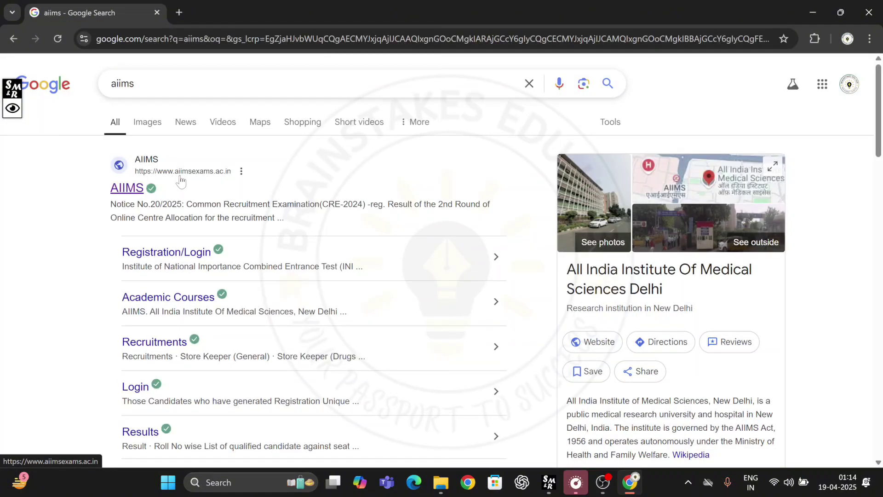
pyautogui.click(142, 188)
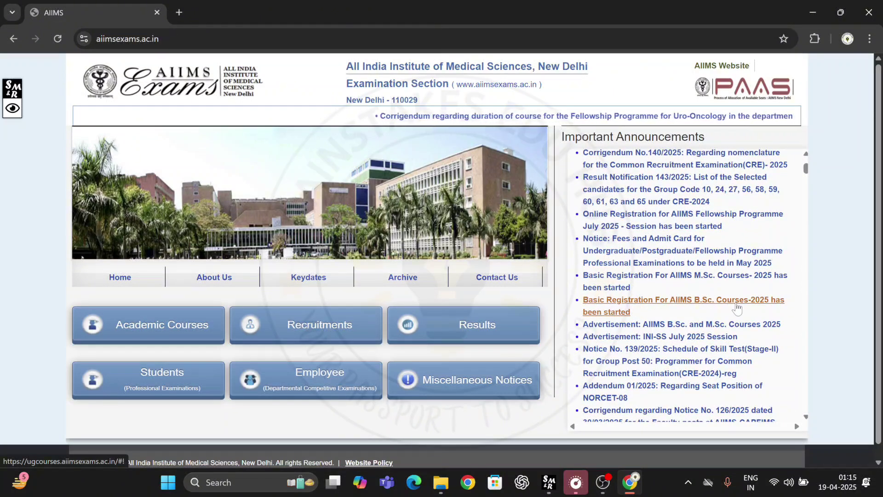
pyautogui.click(677, 304)
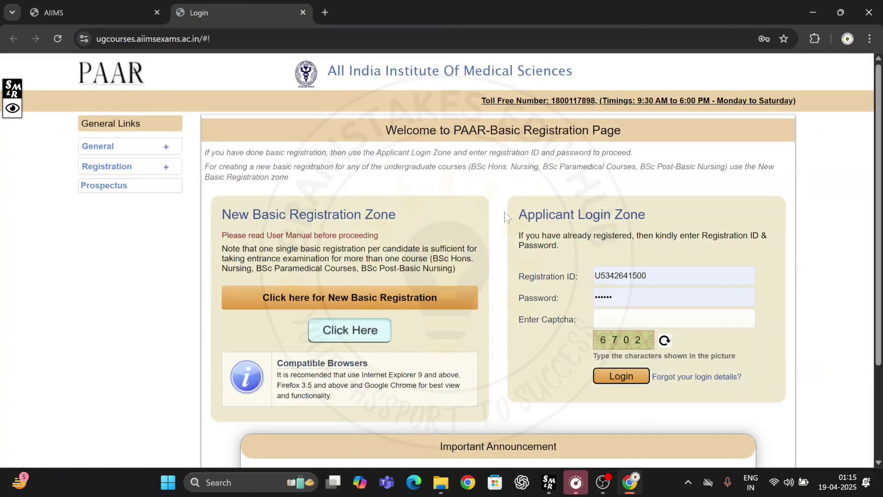
pyautogui.scroll(-1, 505, 216)
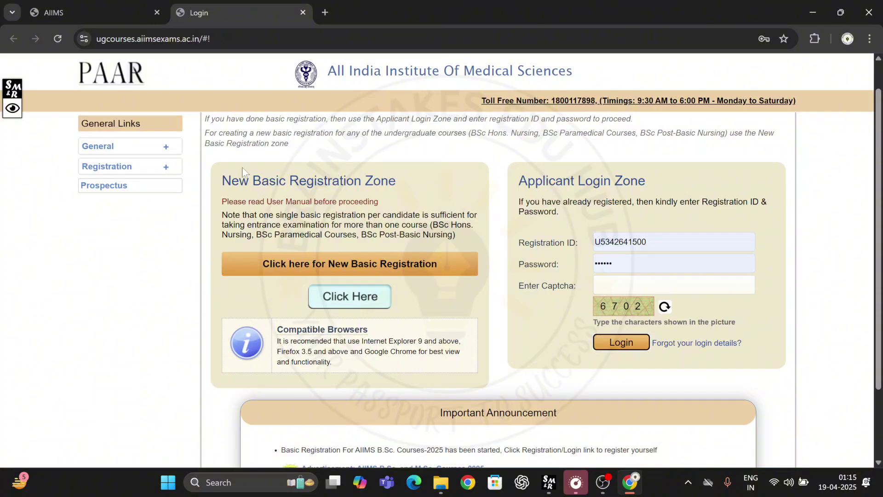
pyautogui.click(13, 109)
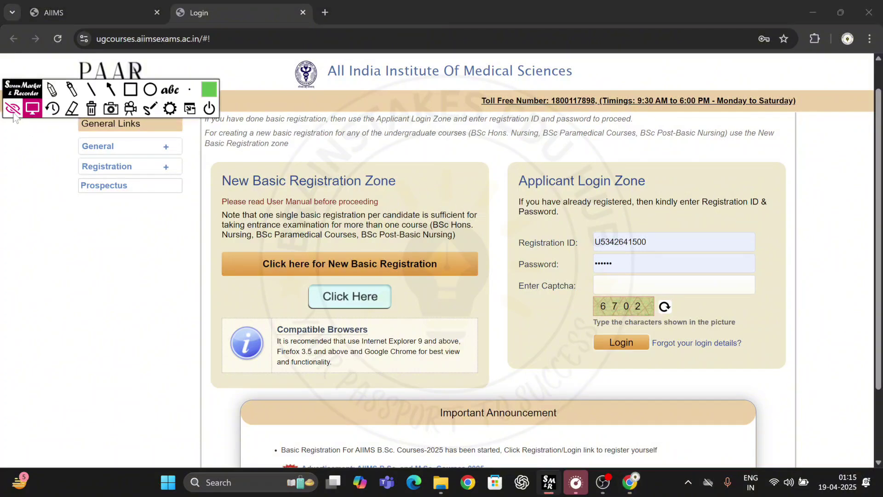
pyautogui.click(131, 89)
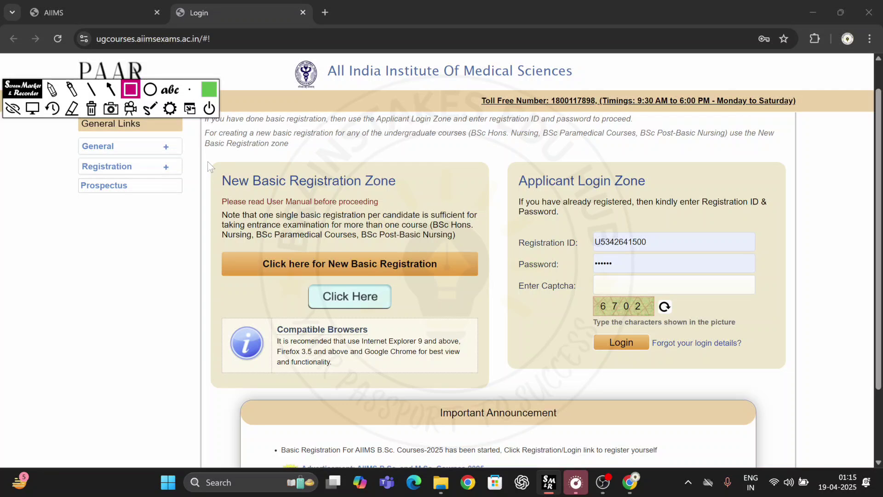
pyautogui.moveTo(208, 161); pyautogui.dragTo(457, 337)
pyautogui.moveTo(482, 368); pyautogui.dragTo(489, 418)
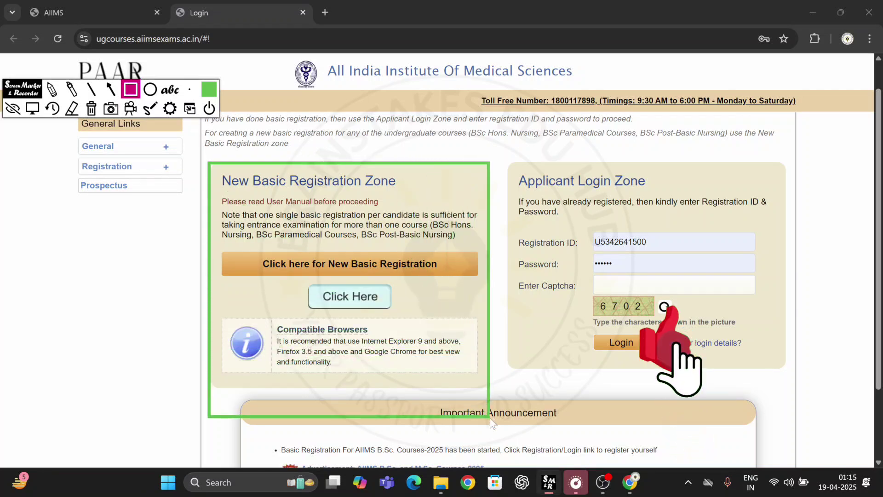
pyautogui.moveTo(261, 256)
pyautogui.mouseDown()
pyautogui.moveTo(332, 272)
pyautogui.moveTo(444, 277)
pyautogui.mouseUp()
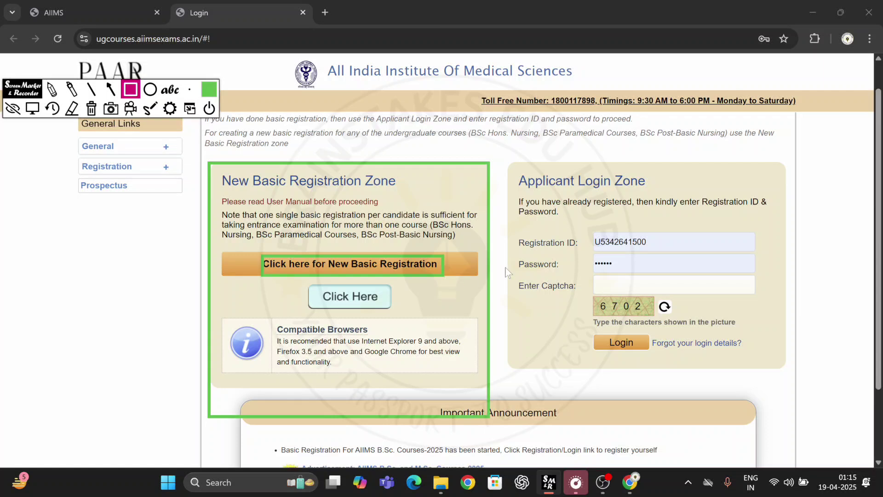
pyautogui.moveTo(527, 213)
pyautogui.mouseDown()
pyautogui.moveTo(612, 286)
pyautogui.moveTo(774, 314)
pyautogui.mouseUp()
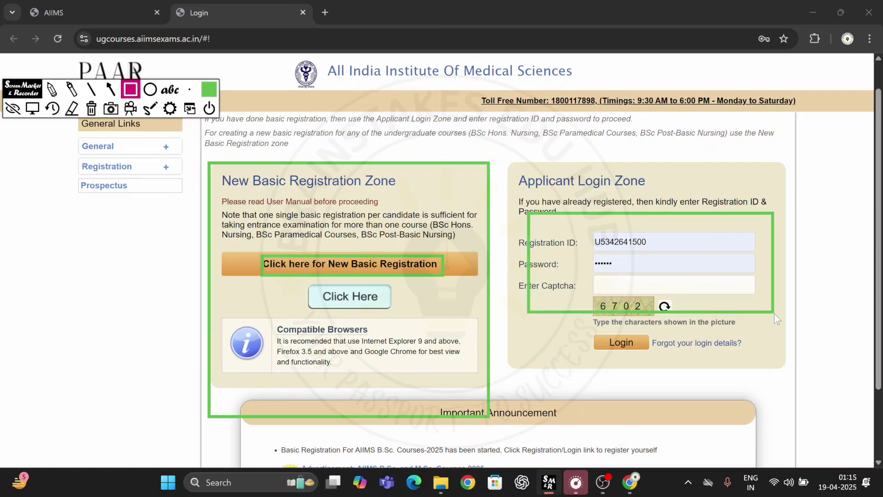
pyautogui.moveTo(590, 233)
pyautogui.mouseDown()
pyautogui.moveTo(598, 246)
pyautogui.moveTo(659, 249)
pyautogui.mouseUp()
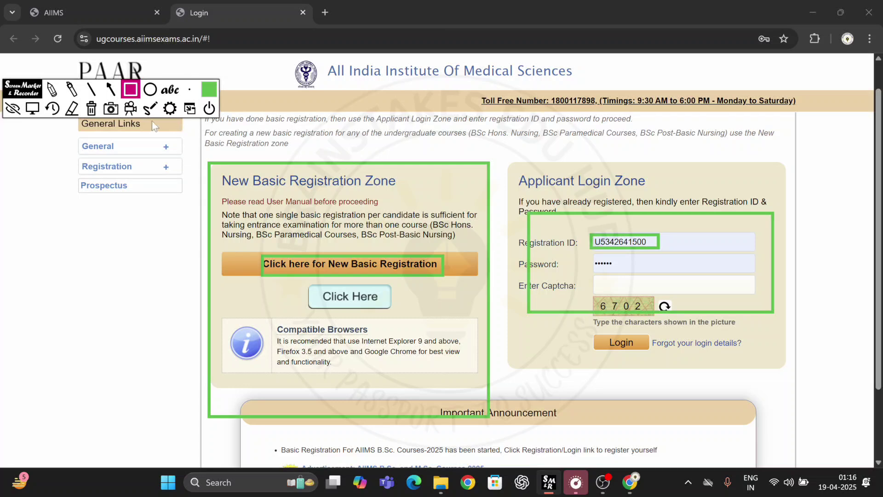
pyautogui.click(92, 110)
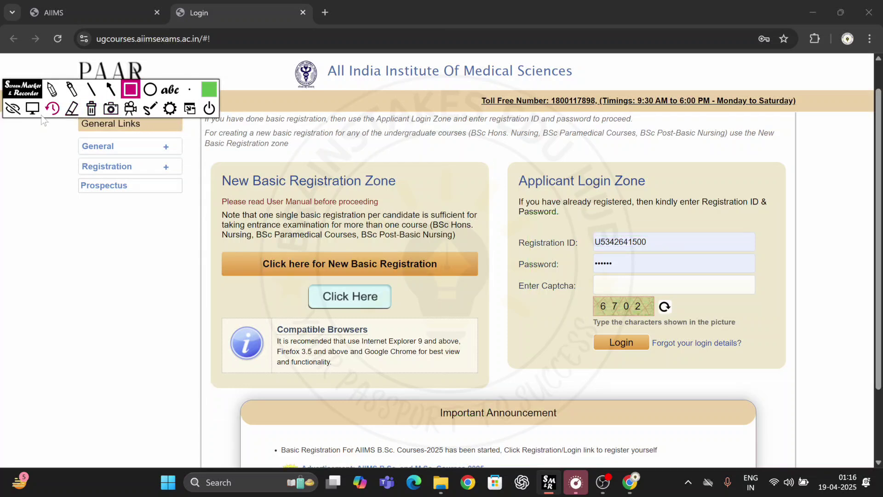
pyautogui.click(13, 108)
# Step: Start a new basic registration and highlight the e-mail, photo ID and thumb-impression requirements
pyautogui.click(284, 264)
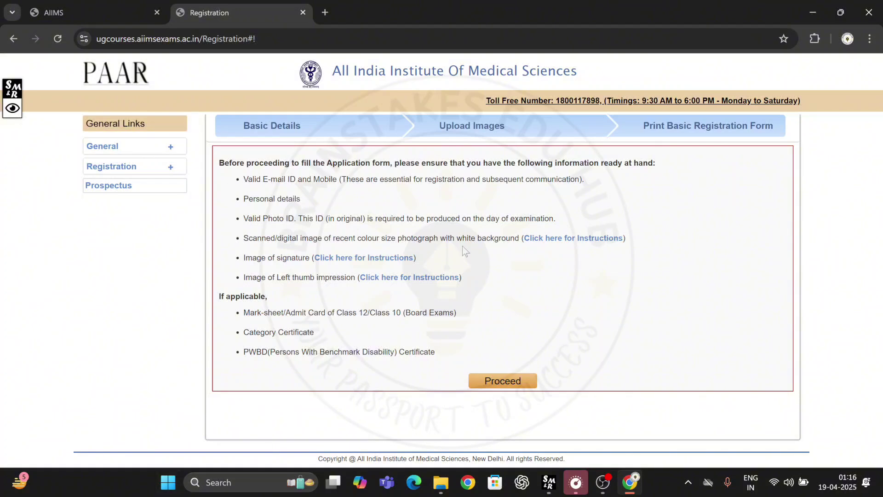
pyautogui.moveTo(242, 180); pyautogui.dragTo(342, 201)
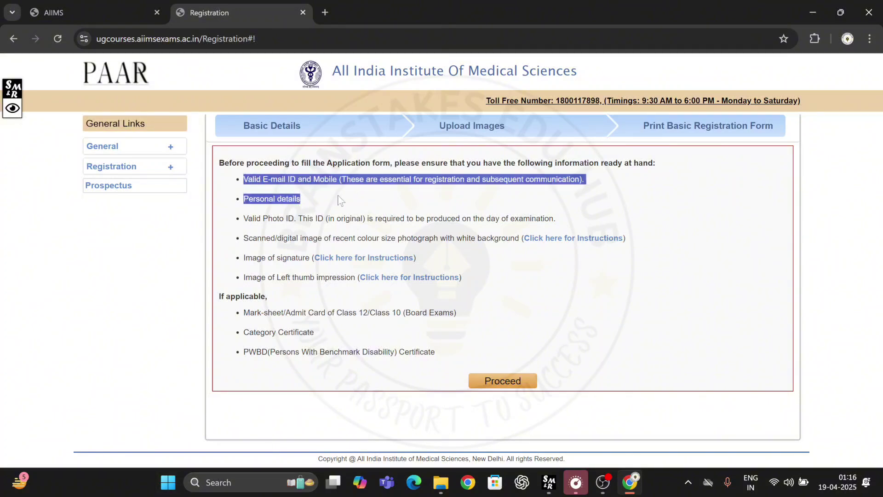
pyautogui.moveTo(244, 218); pyautogui.dragTo(303, 238)
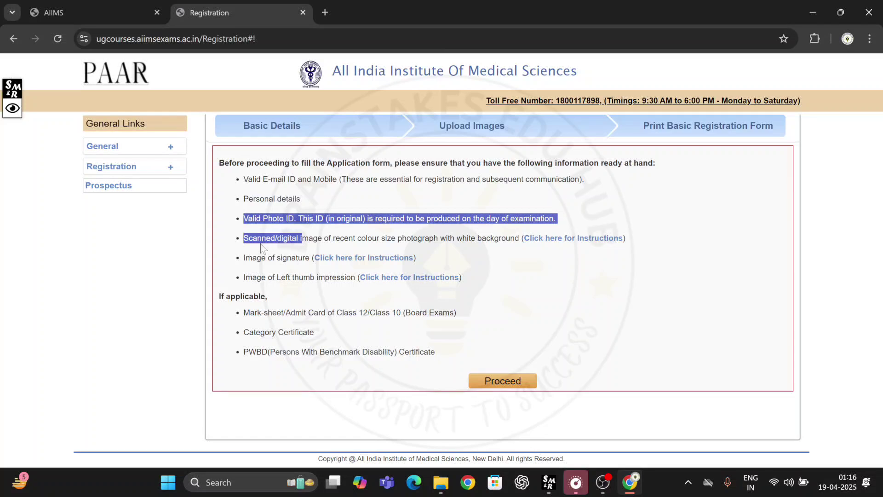
pyautogui.click(296, 232)
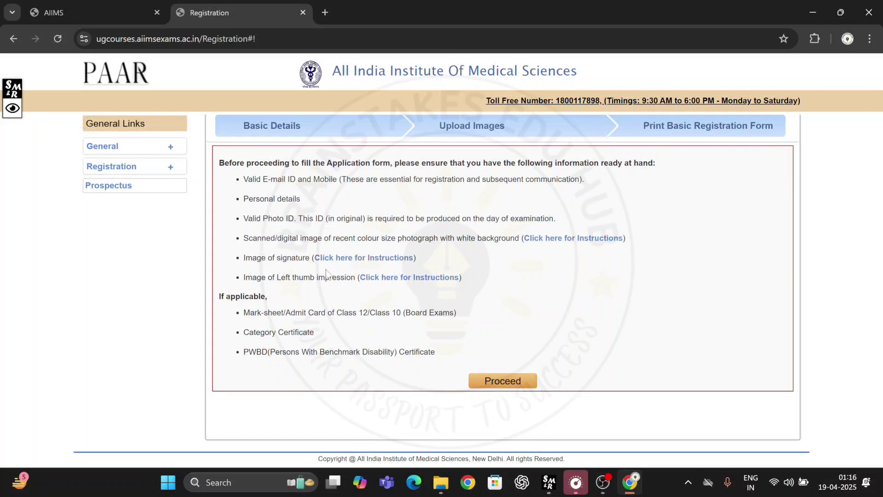
pyautogui.moveTo(278, 286); pyautogui.dragTo(320, 291)
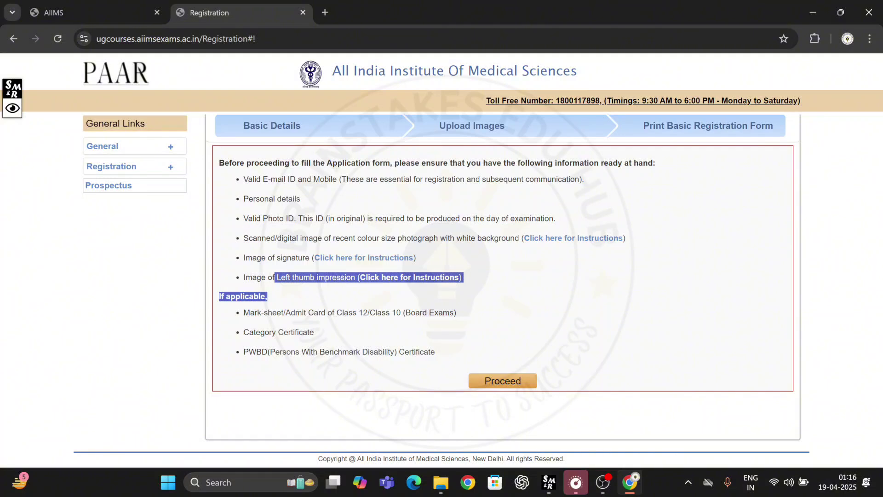
pyautogui.click(321, 285)
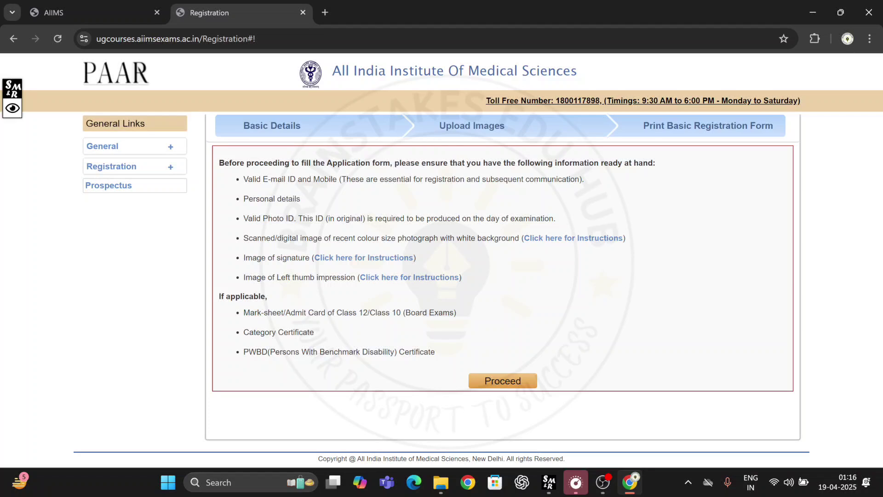
# Step: Highlight the photo ID, mark-sheet and PWBD certificate requirements, then continue to the application-process flowchart
pyautogui.moveTo(299, 277); pyautogui.dragTo(316, 277)
pyautogui.doubleClick(307, 238)
pyautogui.moveTo(256, 218); pyautogui.dragTo(295, 218)
pyautogui.moveTo(250, 312); pyautogui.dragTo(294, 312)
pyautogui.moveTo(252, 332); pyautogui.dragTo(370, 351)
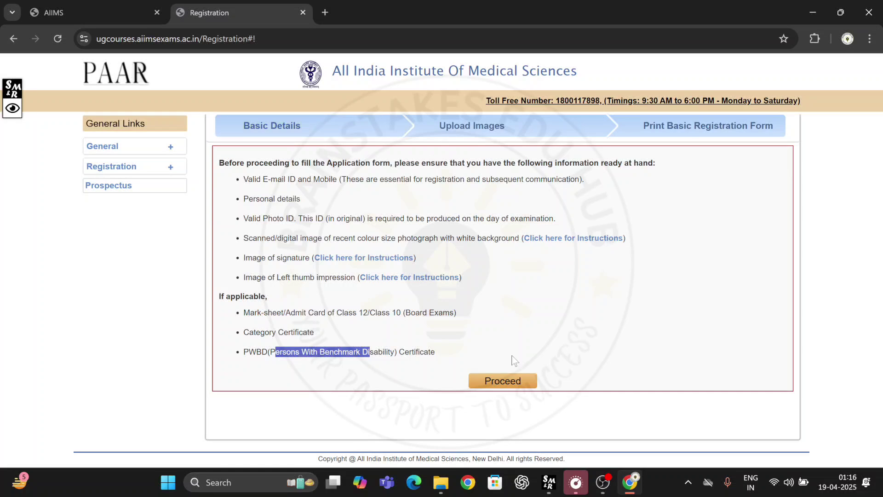
pyautogui.click(507, 381)
pyautogui.scroll(-2, 478, 328)
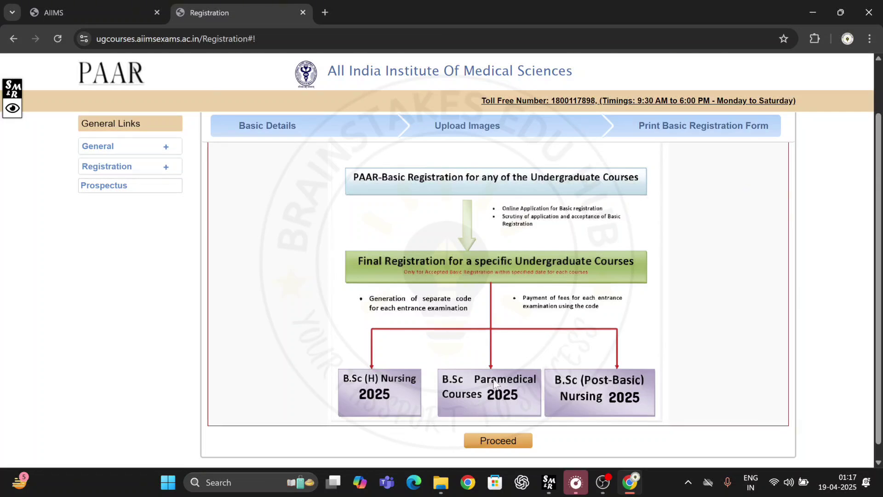
# Step: Continue to the basic registration form and set nationality to Indian
pyautogui.click(497, 442)
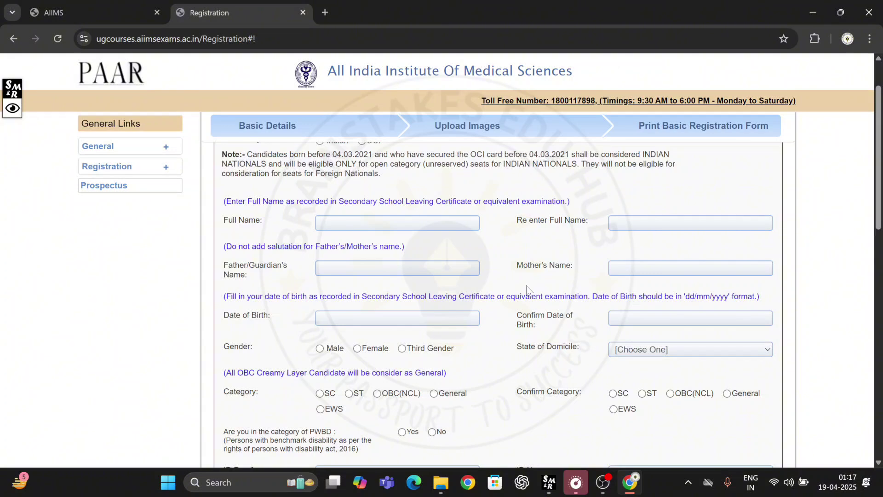
pyautogui.scroll(1, 507, 252)
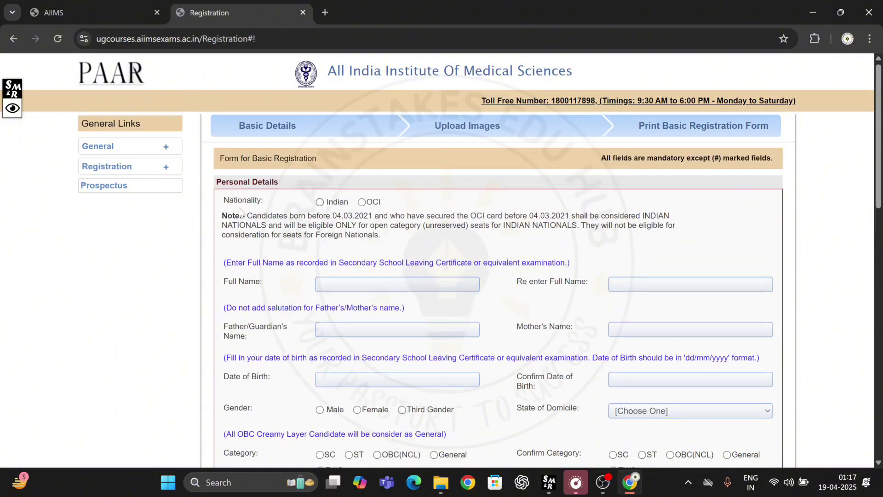
pyautogui.click(319, 202)
pyautogui.scroll(-1, 277, 237)
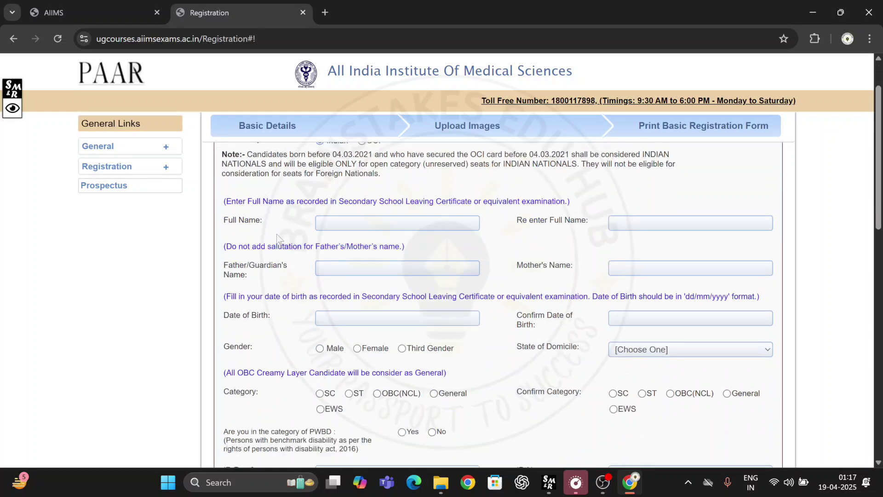
# Step: Fill the full name, its re-entry, and the father's and mother's names from autofill suggestions
pyautogui.click(401, 222)
pyautogui.click(400, 250)
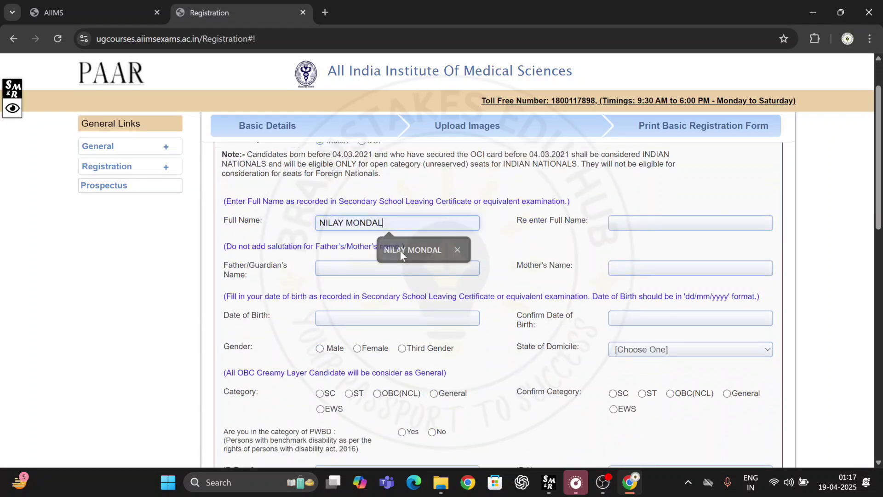
pyautogui.click(617, 223)
pyautogui.click(686, 249)
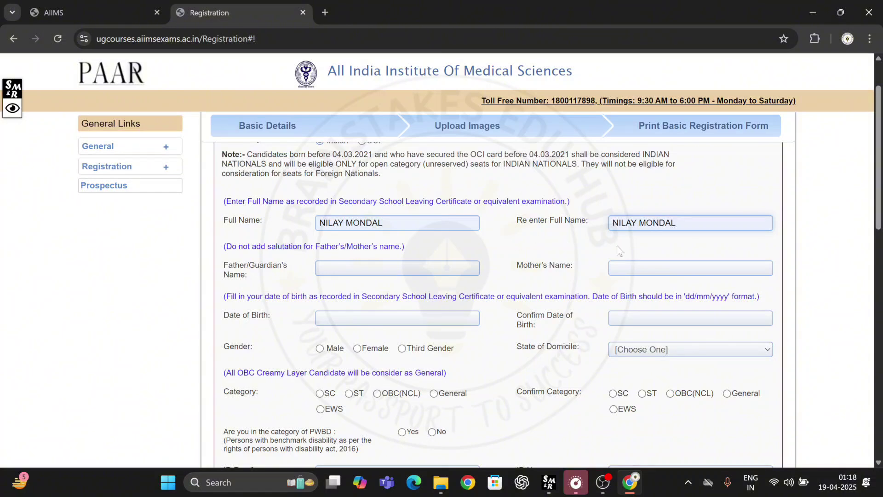
pyautogui.click(397, 268)
pyautogui.click(423, 296)
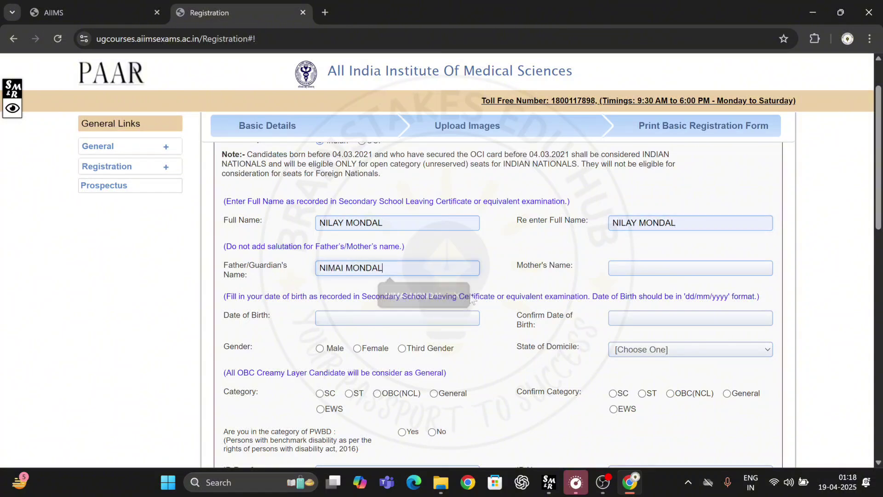
pyautogui.click(685, 268)
pyautogui.click(682, 306)
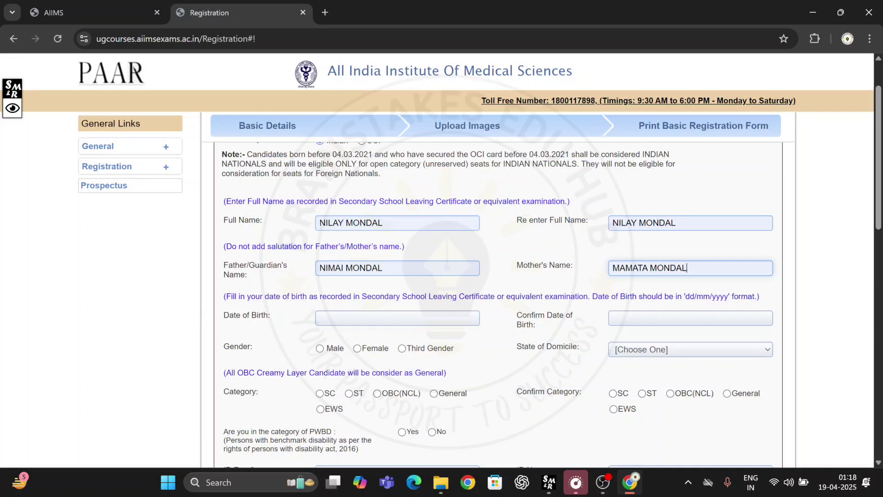
# Step: Open and close the date of birth and confirm date of birth calendars without picking a date
pyautogui.click(354, 317)
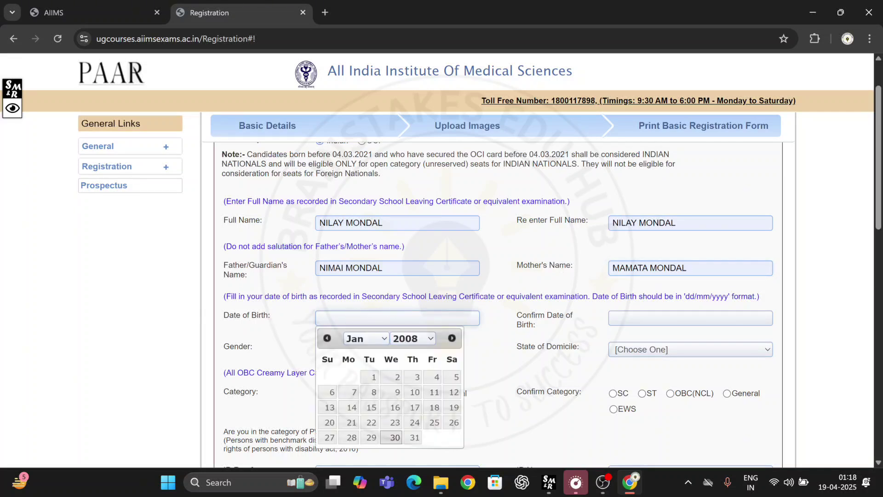
pyautogui.click(413, 305)
pyautogui.click(435, 315)
pyautogui.click(413, 338)
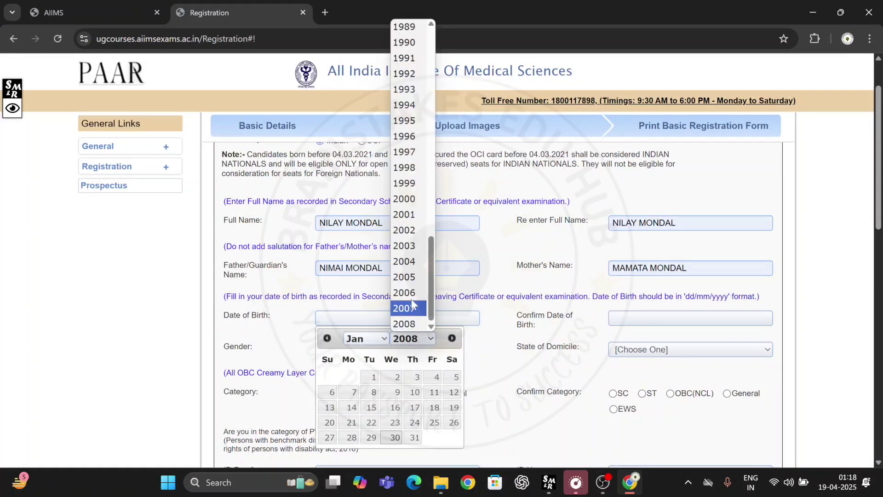
pyautogui.click(369, 338)
pyautogui.click(507, 323)
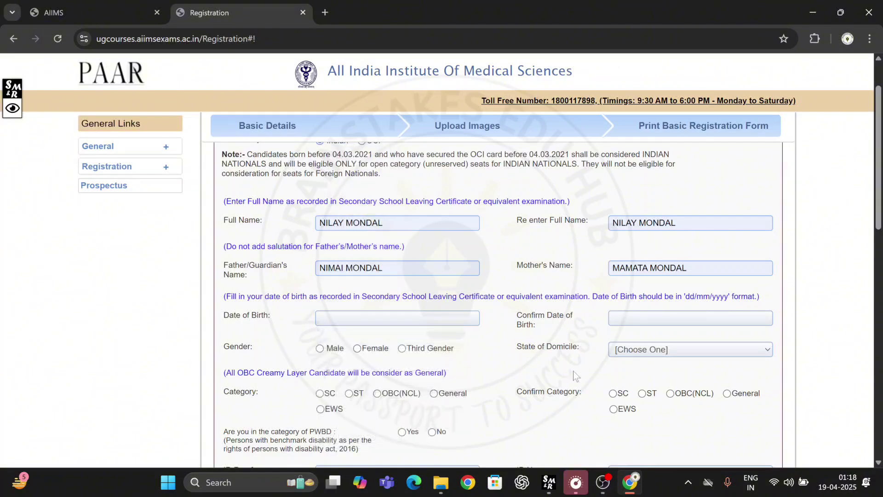
pyautogui.click(632, 314)
pyautogui.click(592, 350)
pyautogui.scroll(-2, 575, 336)
# Step: Set gender to Male and State of Domicile to WEST BENGAL
pyautogui.click(320, 227)
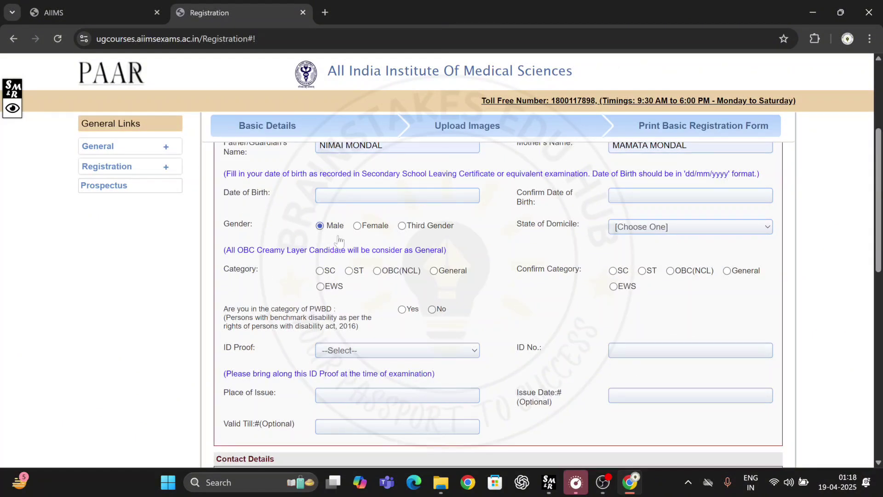
pyautogui.click(633, 227)
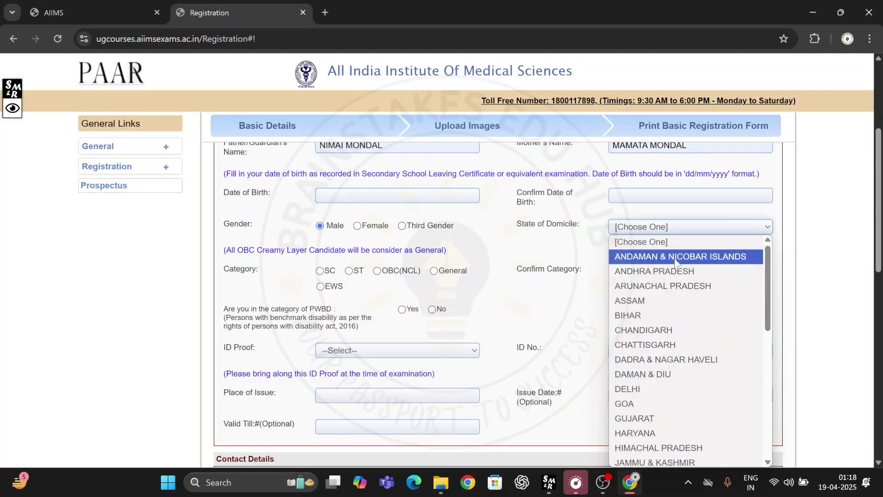
pyautogui.scroll(-5, 663, 322)
pyautogui.click(669, 445)
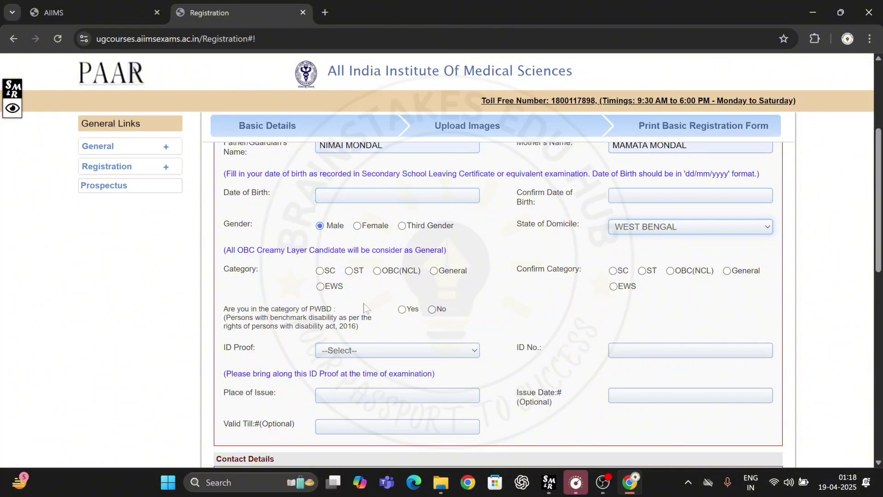
# Step: Try the EWS, General and ST categories, then settle on OBC(NCL)
pyautogui.click(378, 271)
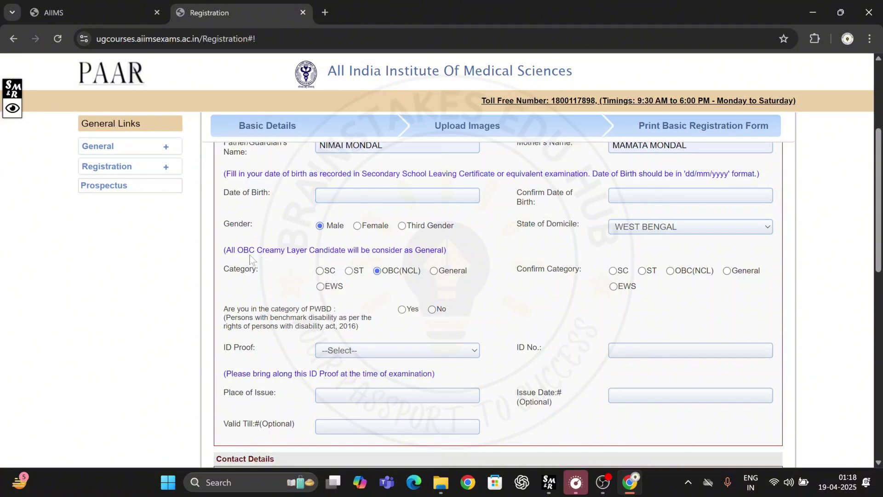
pyautogui.moveTo(258, 250); pyautogui.dragTo(339, 249)
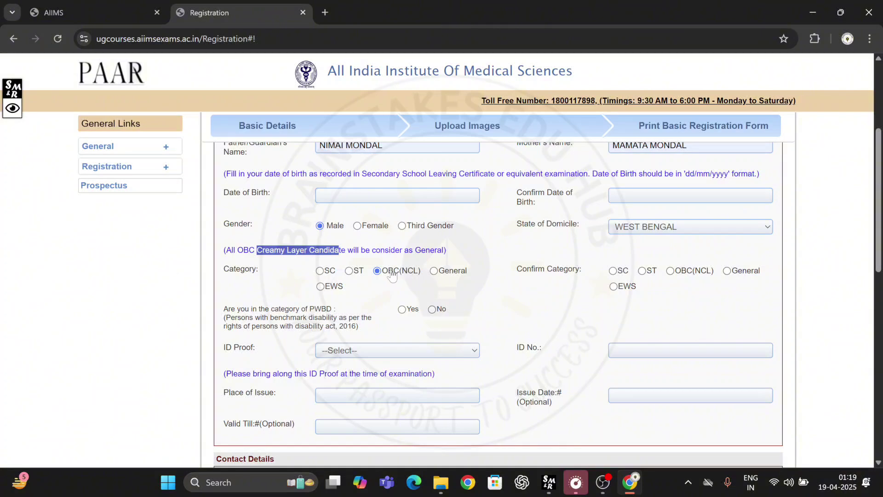
pyautogui.click(329, 289)
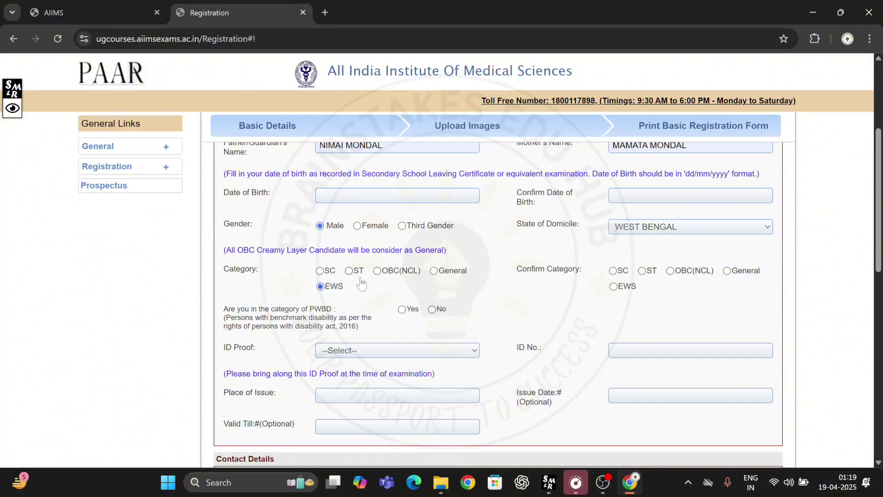
pyautogui.click(448, 273)
pyautogui.click(350, 272)
pyautogui.click(399, 272)
pyautogui.scroll(-1, 293, 320)
# Step: Confirm the category as OBC(NCL) and dismiss the OBC caste-certificate notice
pyautogui.click(670, 211)
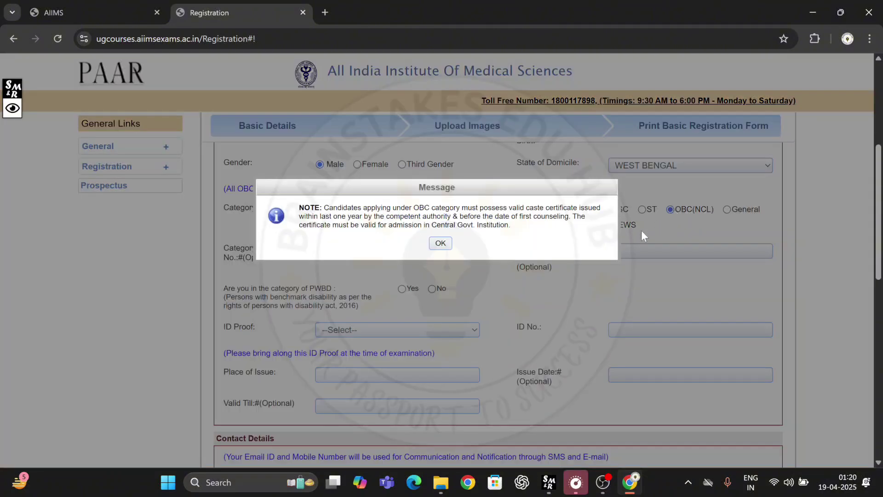
pyautogui.click(440, 243)
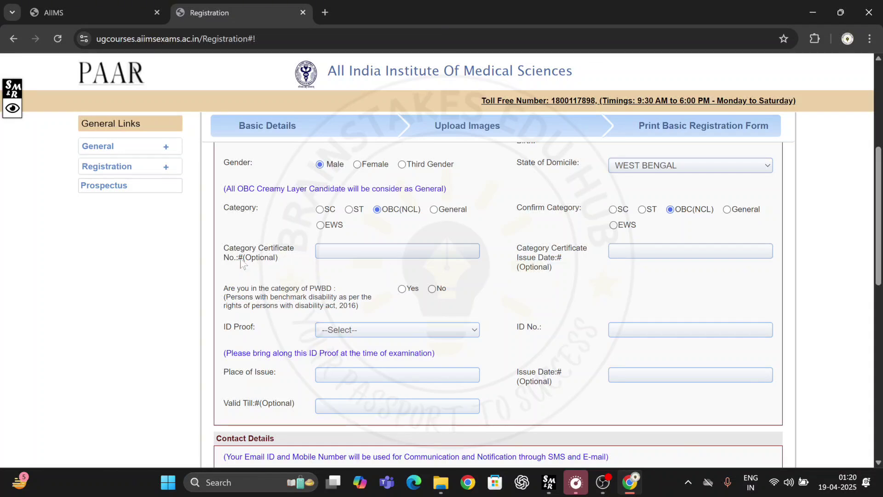
pyautogui.moveTo(245, 258); pyautogui.dragTo(276, 264)
pyautogui.click(492, 219)
# Step: Answer No to the PWBD question and leave the ID proof type unselected
pyautogui.scroll(-1, 406, 274)
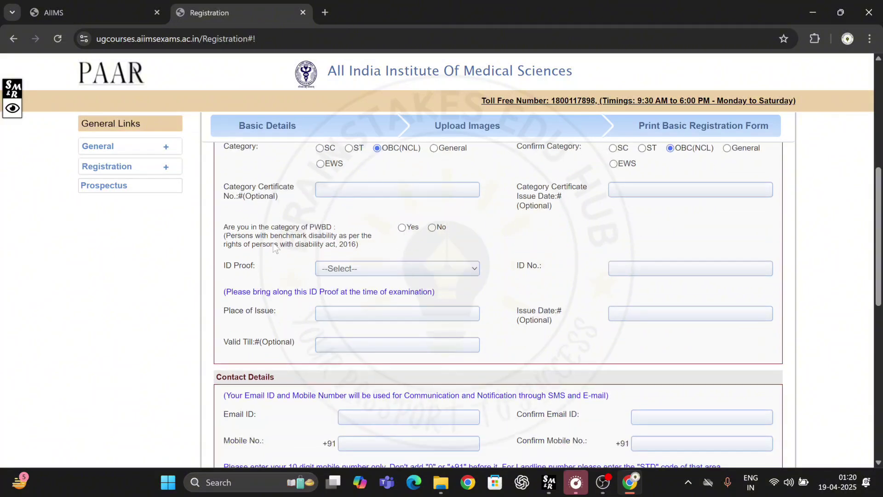
pyautogui.click(432, 228)
pyautogui.scroll(-1, 414, 230)
pyautogui.click(364, 209)
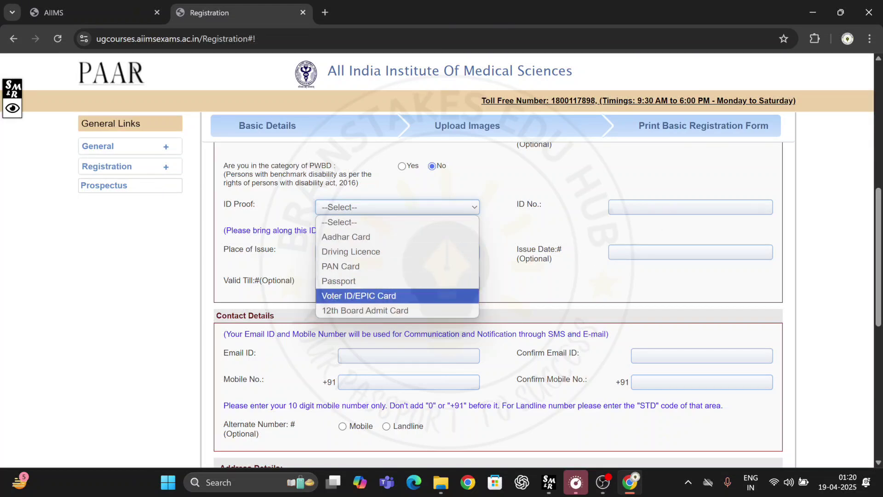
pyautogui.click(487, 243)
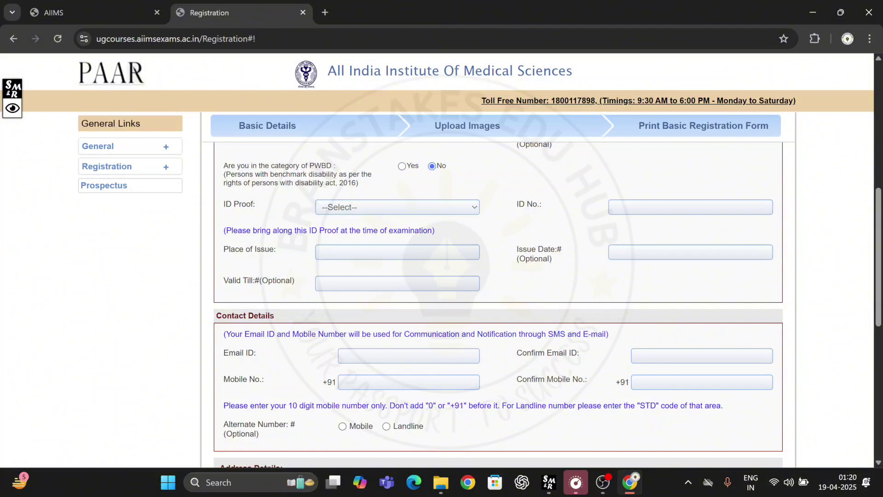
# Step: Fill Place of Issue with SONAMUKHI from the autofill suggestion
pyautogui.scroll(-1, 377, 229)
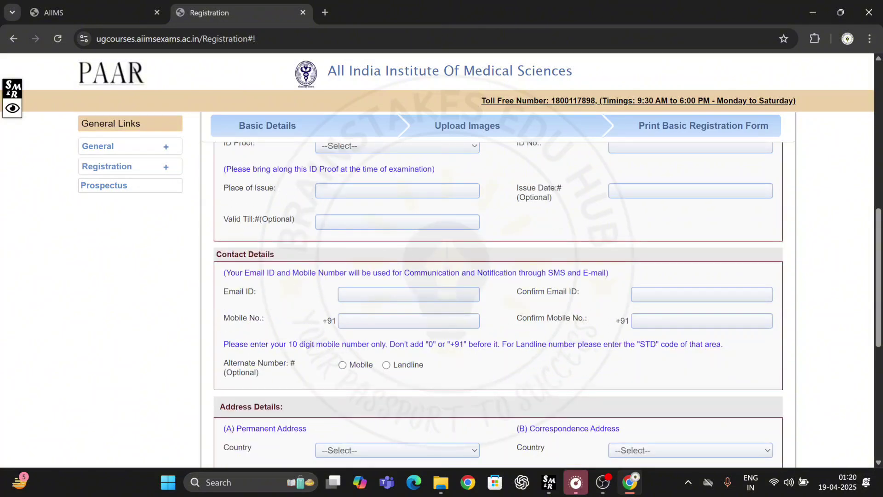
pyautogui.click(388, 191)
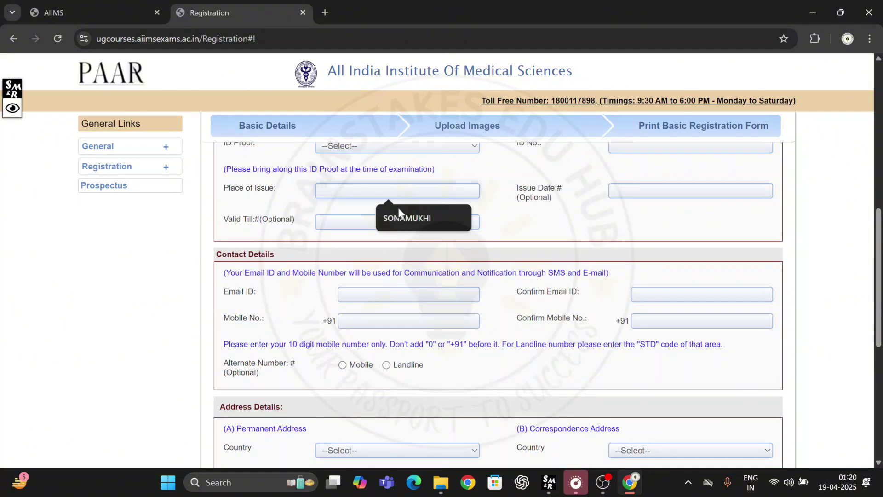
pyautogui.click(400, 210)
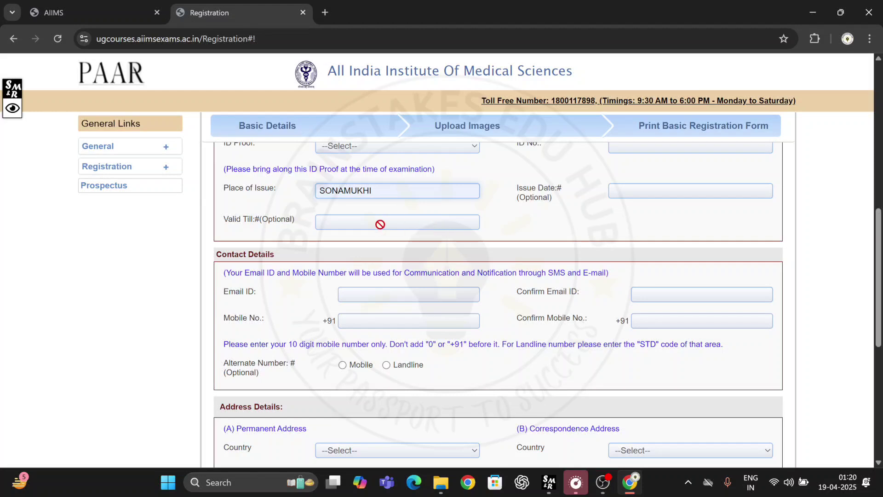
# Step: Autofill Email ID and Confirm Email, dismiss the already-registered warnings, and leave Mobile No. blank
pyautogui.scroll(-1, 441, 248)
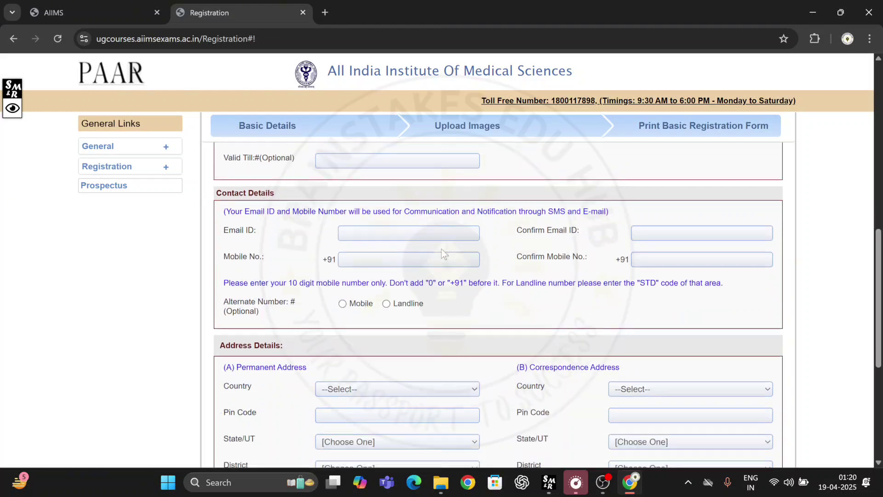
pyautogui.click(408, 232)
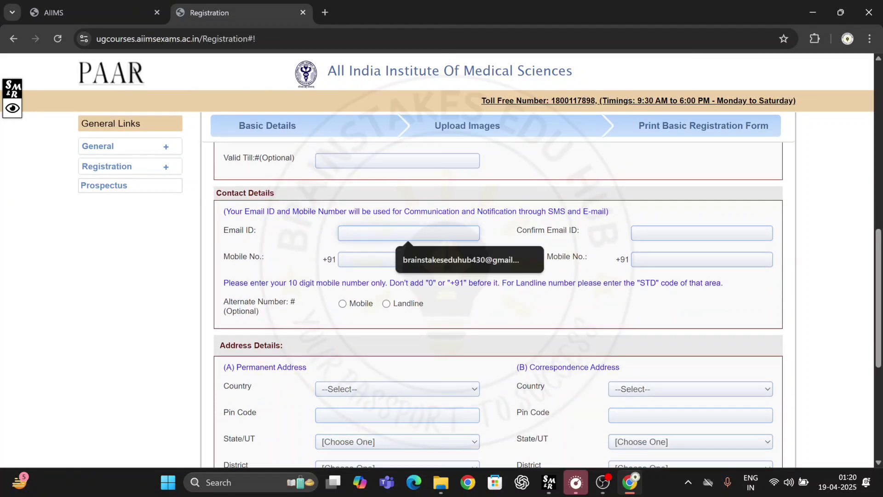
pyautogui.click(413, 255)
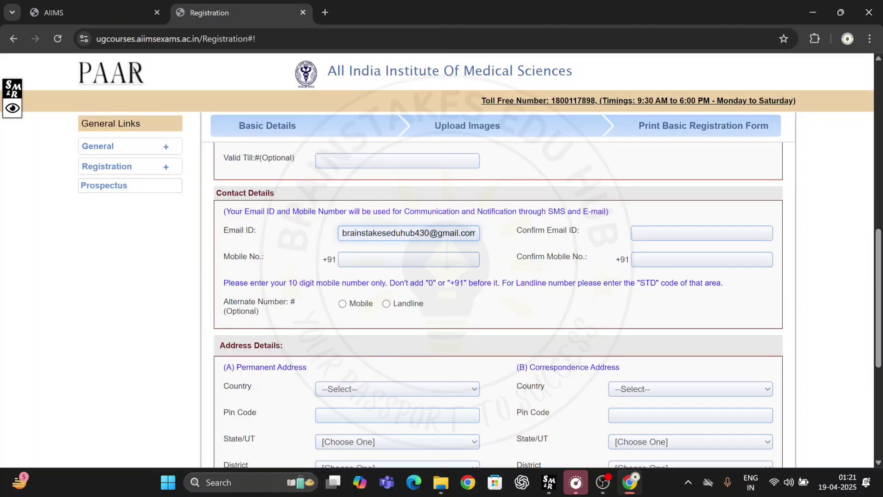
pyautogui.click(701, 233)
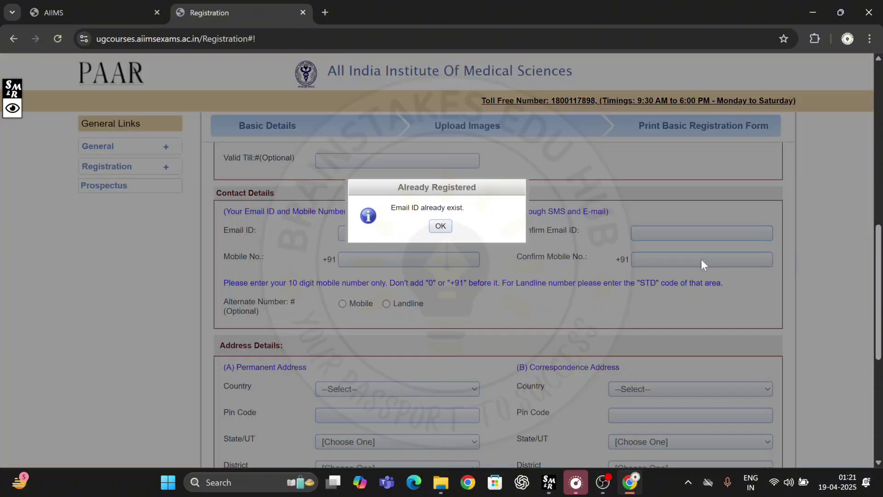
pyautogui.click(440, 226)
pyautogui.click(439, 227)
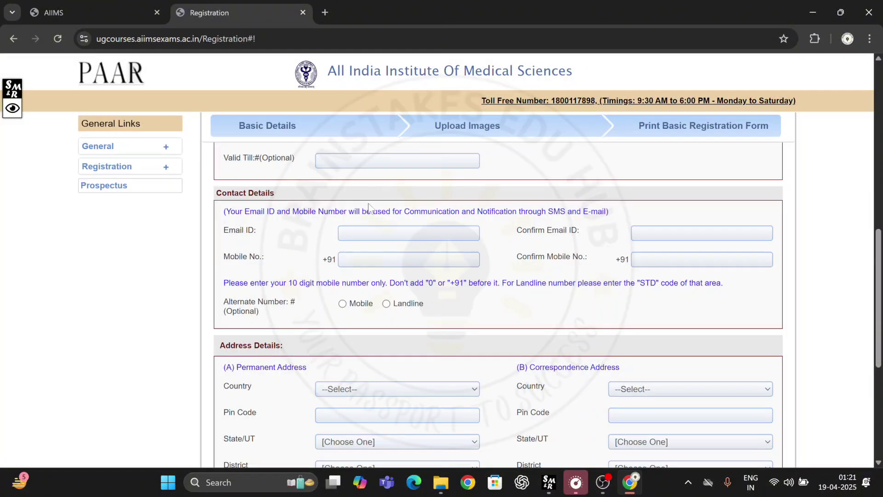
pyautogui.scroll(-1, 273, 199)
pyautogui.click(410, 197)
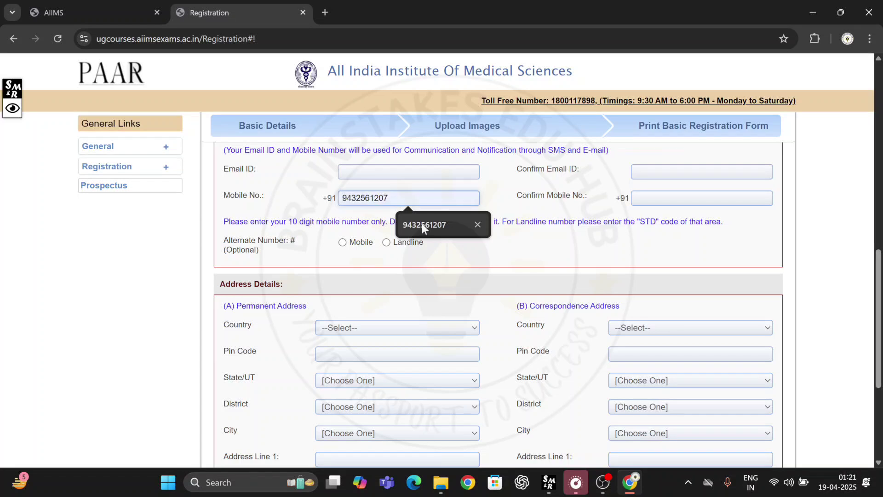
pyautogui.click(596, 206)
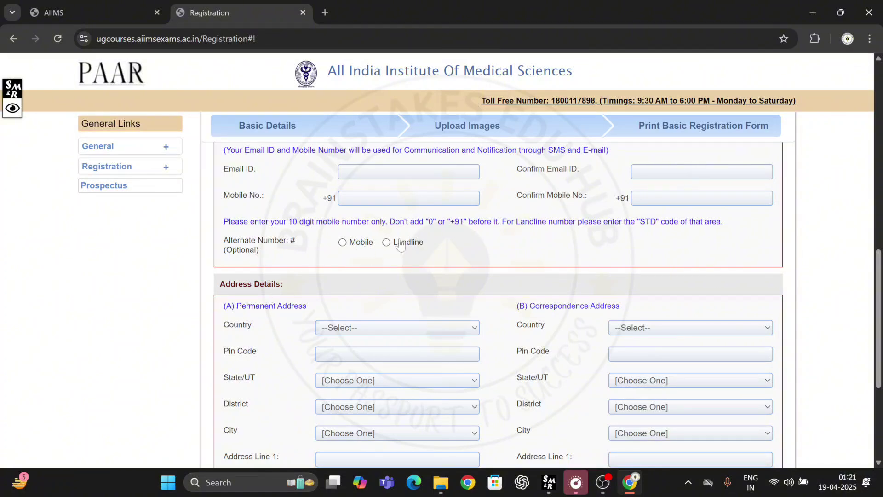
# Step: Set the permanent address country to India, fill the pin code from suggestion, and keep WEST BENGAL as state
pyautogui.scroll(-1, 416, 290)
pyautogui.scroll(-1, 416, 289)
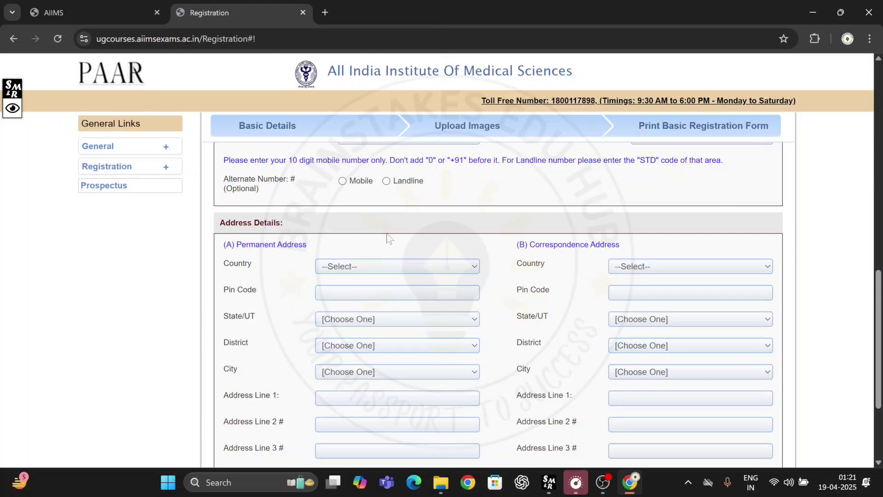
pyautogui.scroll(-1, 390, 239)
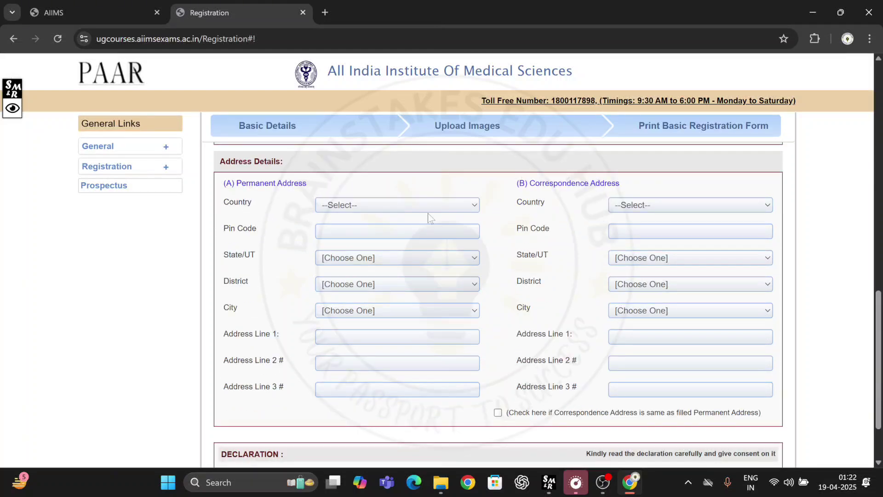
pyautogui.scroll(-1, 435, 188)
pyautogui.scroll(1, 435, 189)
pyautogui.click(357, 206)
pyautogui.click(327, 235)
pyautogui.click(327, 231)
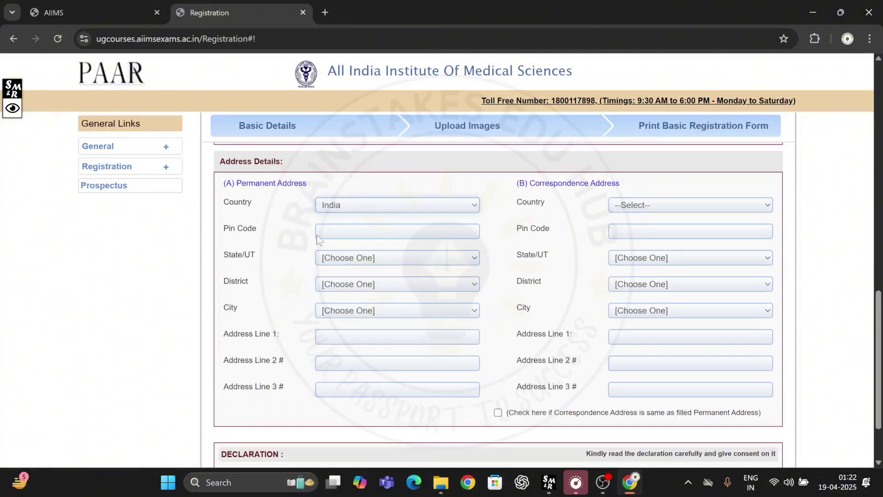
pyautogui.click(405, 258)
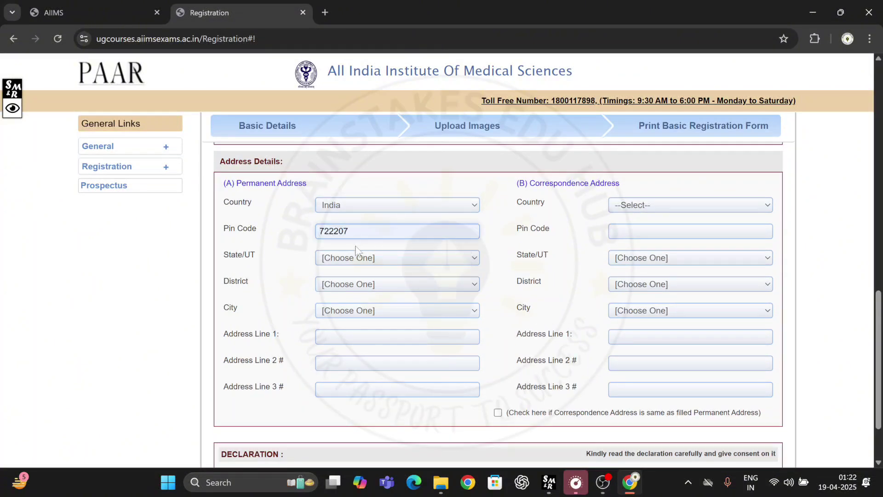
pyautogui.click(363, 258)
pyautogui.click(340, 273)
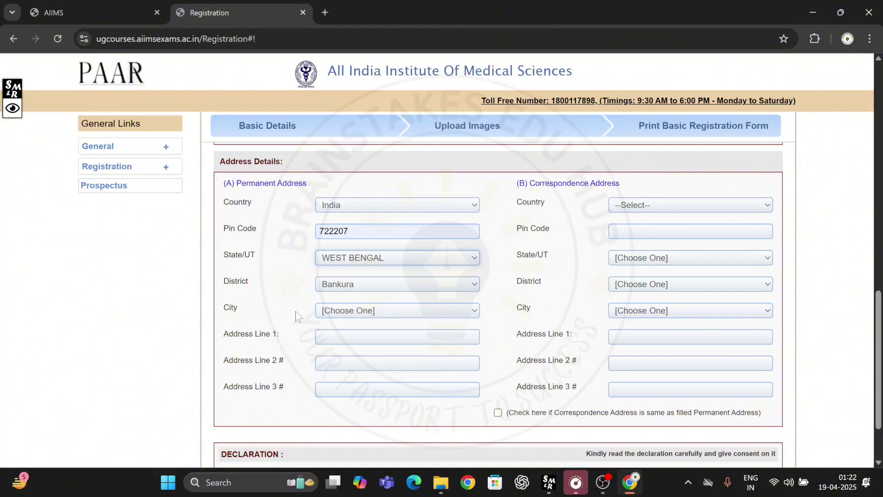
# Step: Choose Kochdihi as city, autofill address line 1, and copy it into the correspondence address
pyautogui.click(366, 311)
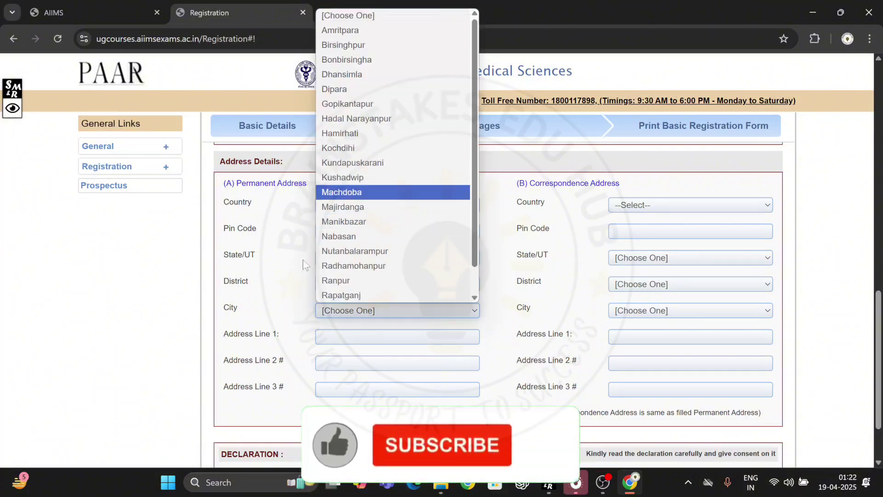
pyautogui.click(384, 149)
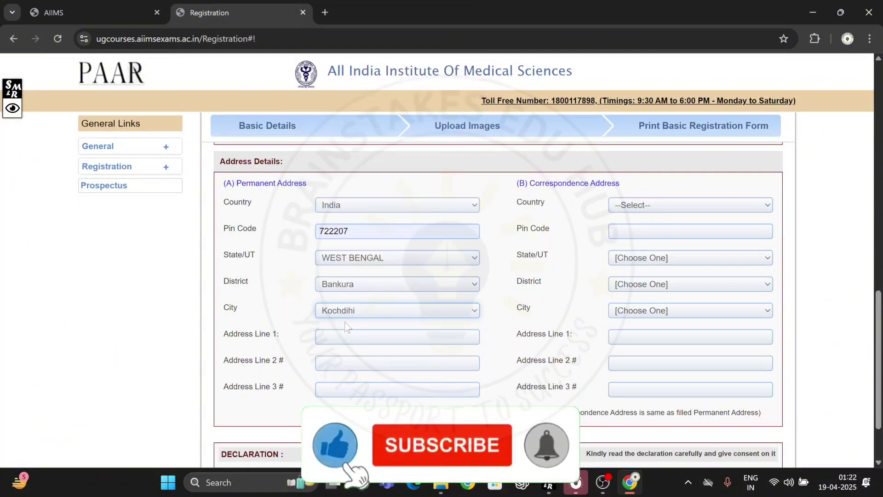
pyautogui.scroll(-1, 322, 303)
pyautogui.click(320, 276)
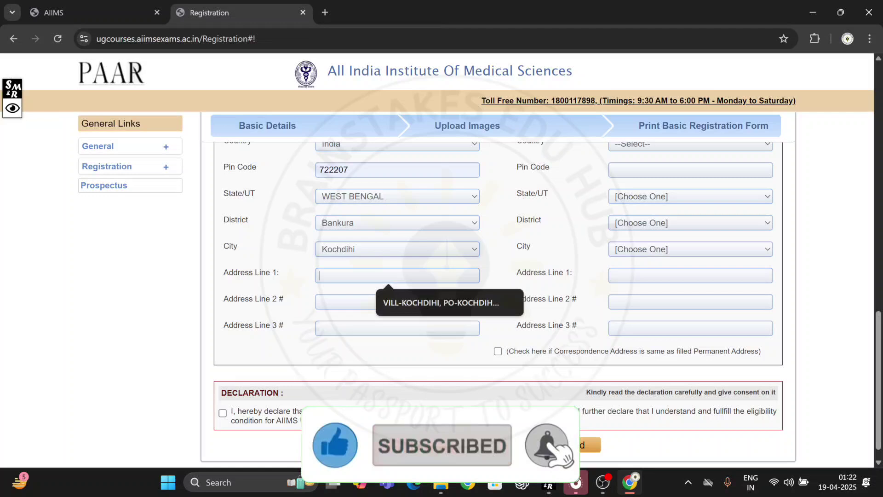
pyautogui.click(396, 303)
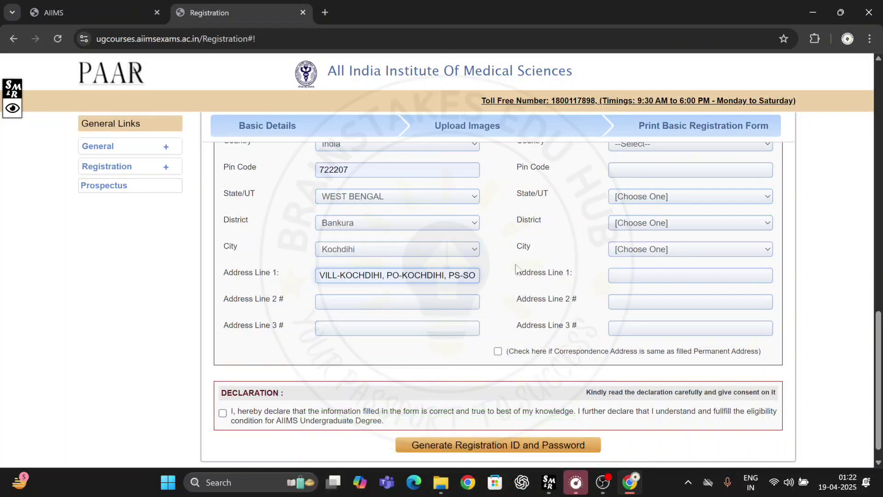
pyautogui.scroll(1, 439, 239)
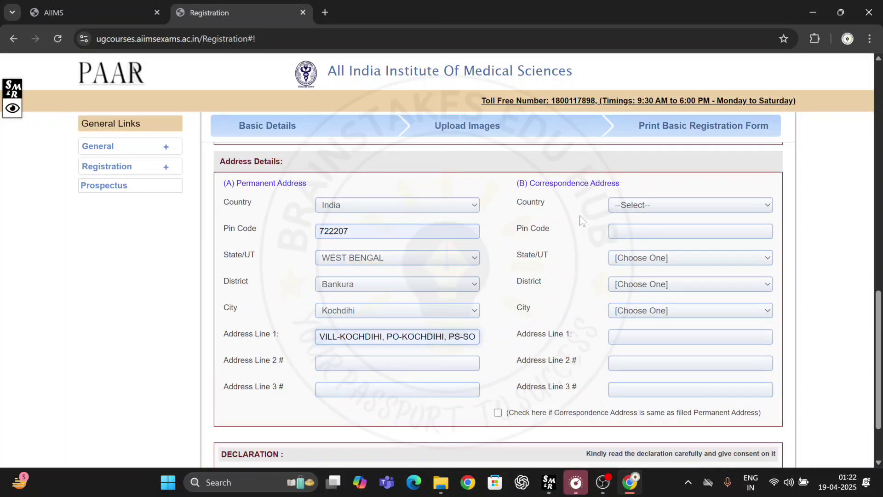
pyautogui.scroll(-1, 571, 226)
pyautogui.click(497, 352)
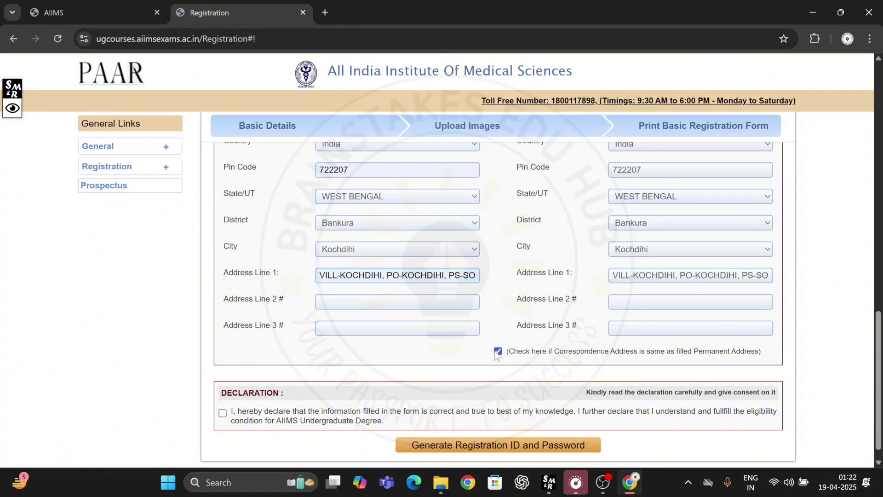
pyautogui.scroll(-1, 486, 276)
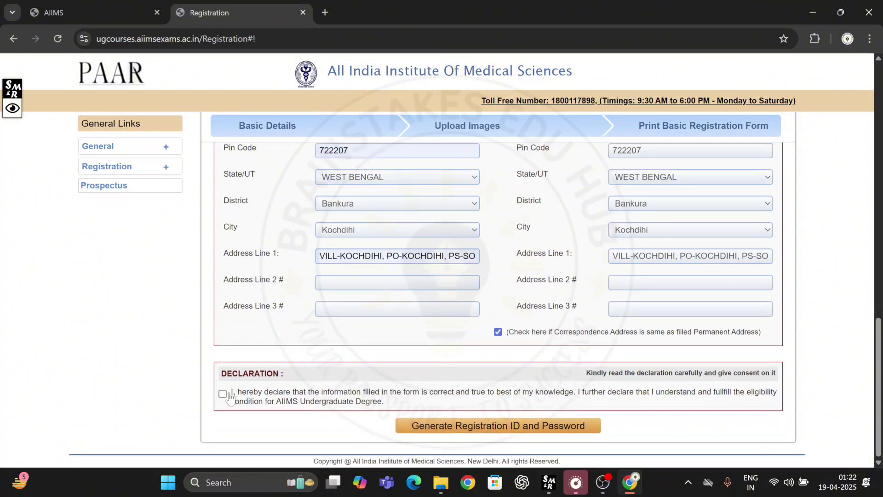
# Step: Tick the declaration checkbox
pyautogui.click(223, 394)
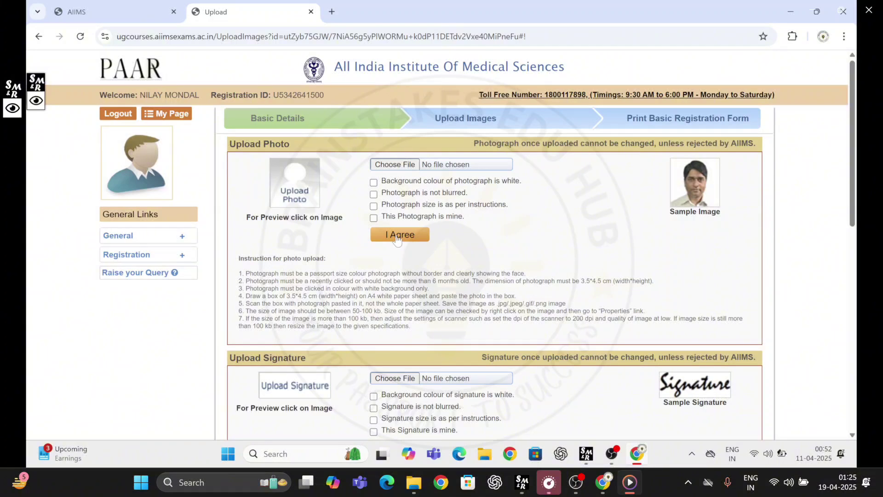
# Step: Upload the white-background passport photo, tick the photo confirmations, agree, and dismiss the uploaded alert
pyautogui.click(396, 165)
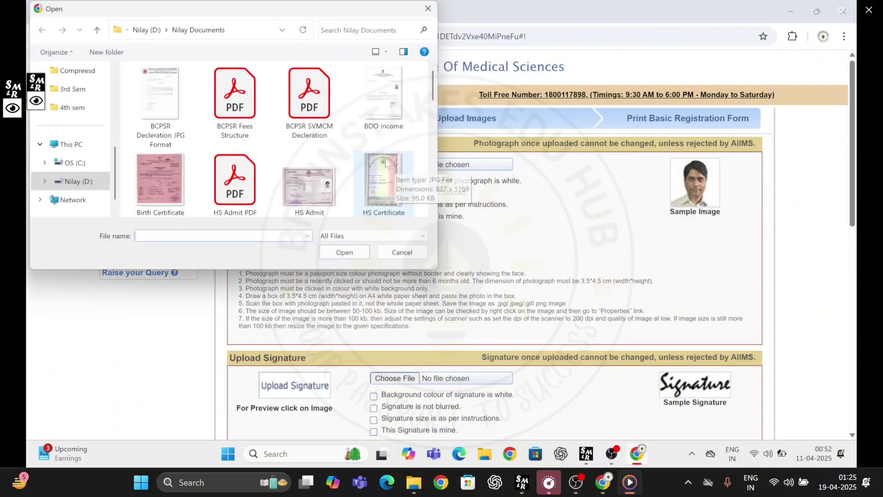
pyautogui.scroll(-1, 252, 139)
pyautogui.scroll(-4, 252, 139)
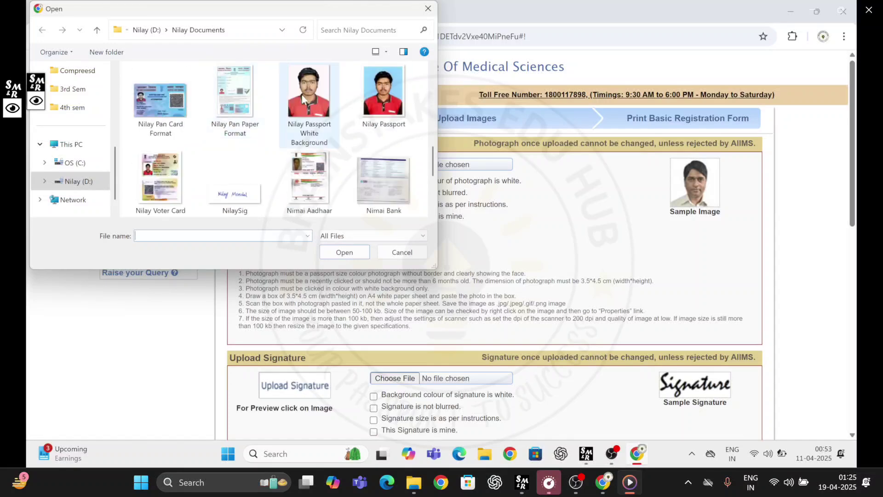
pyautogui.doubleClick(304, 99)
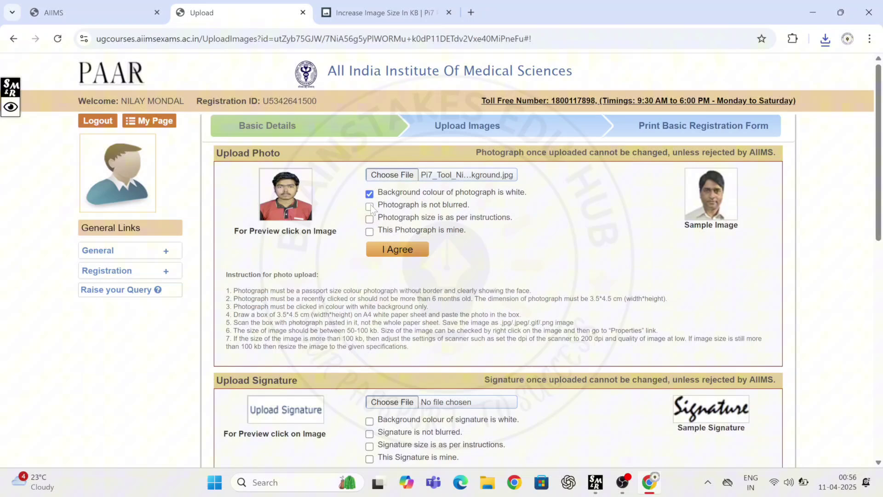
pyautogui.click(369, 206)
pyautogui.click(369, 219)
pyautogui.click(387, 251)
pyautogui.click(440, 225)
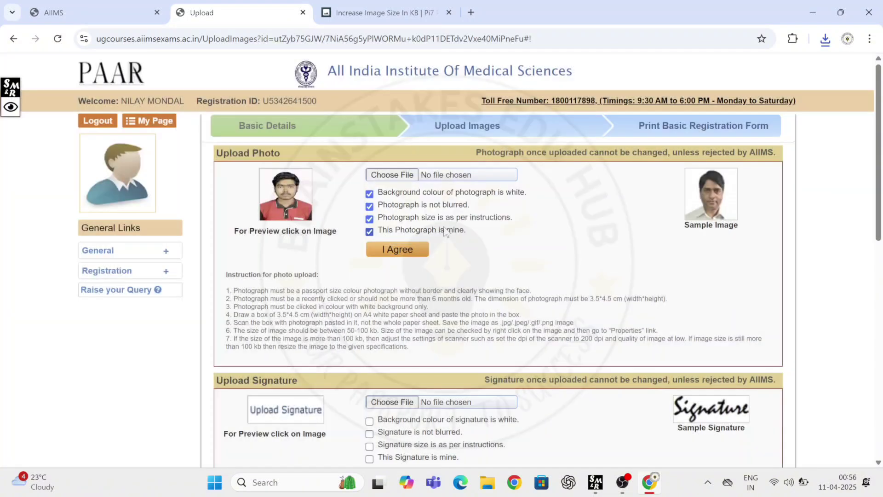
pyautogui.scroll(-3, 442, 258)
pyautogui.scroll(-2, 493, 299)
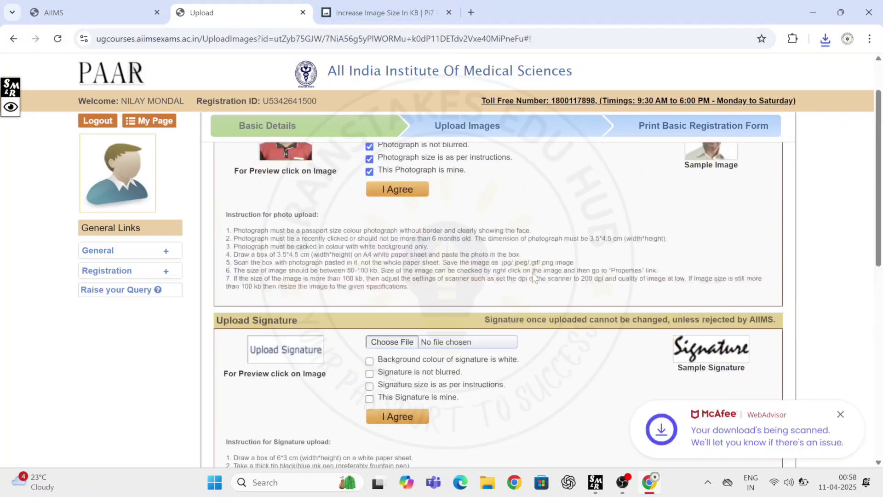
pyautogui.scroll(2, 303, 220)
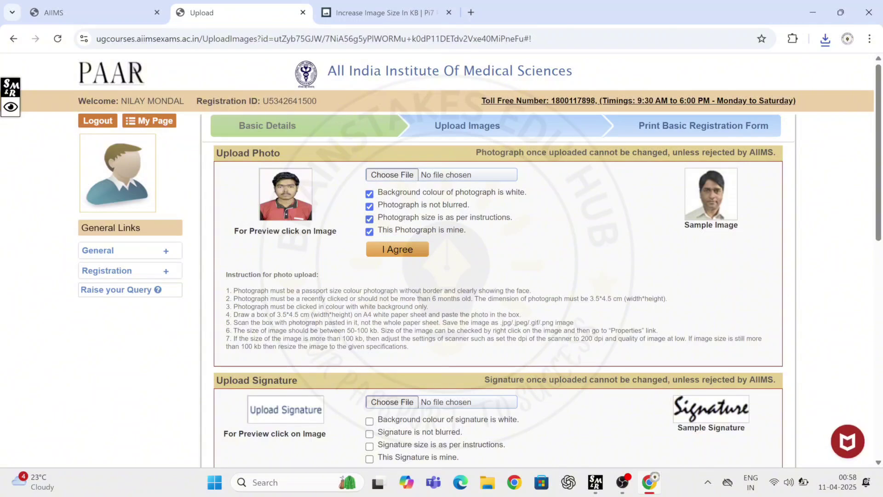
pyautogui.scroll(-3, 495, 306)
# Step: Upload the resized signature image from Downloads after ticking all three signature confirmations
pyautogui.click(392, 276)
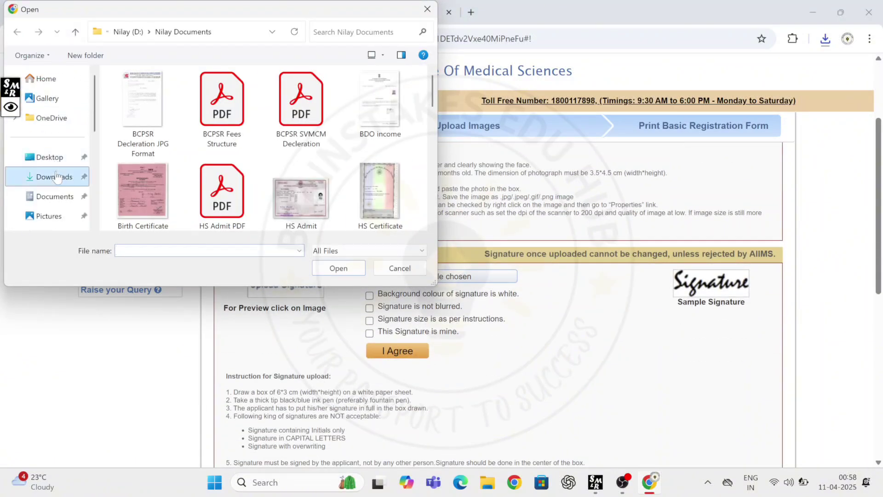
pyautogui.click(51, 176)
pyautogui.click(152, 110)
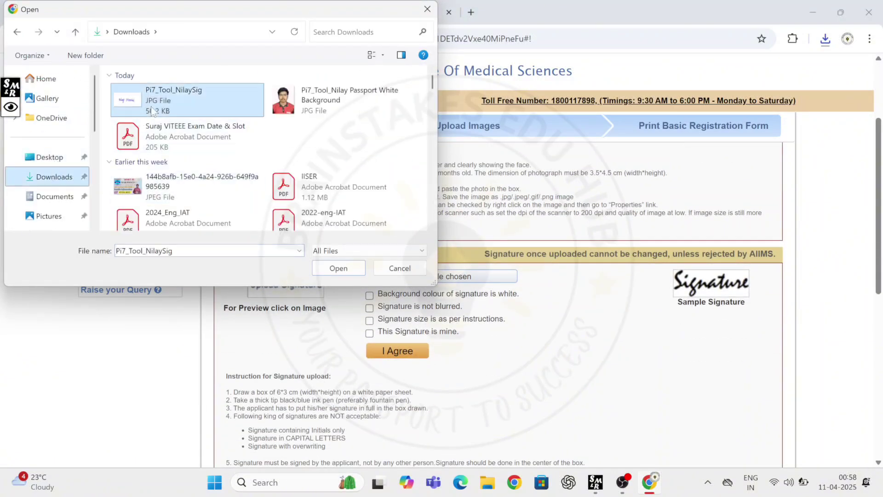
pyautogui.click(324, 269)
pyautogui.click(369, 295)
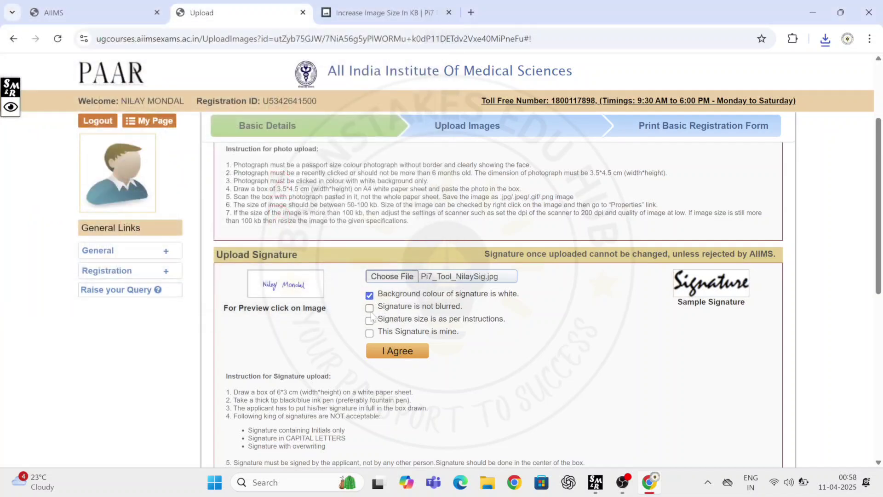
pyautogui.click(370, 320)
pyautogui.click(369, 333)
pyautogui.click(385, 353)
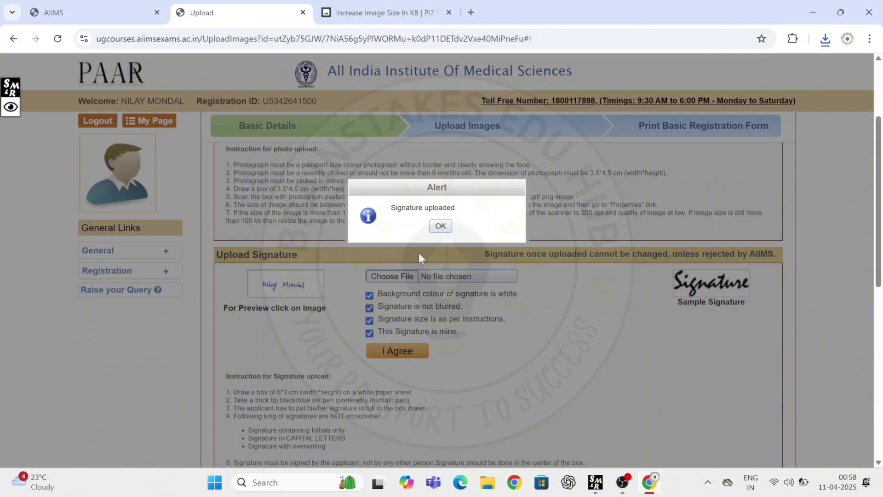
pyautogui.click(442, 227)
# Step: Upload the left thumb impression, accept the declaration and submit Step 2
pyautogui.scroll(-4, 513, 348)
pyautogui.scroll(-3, 513, 348)
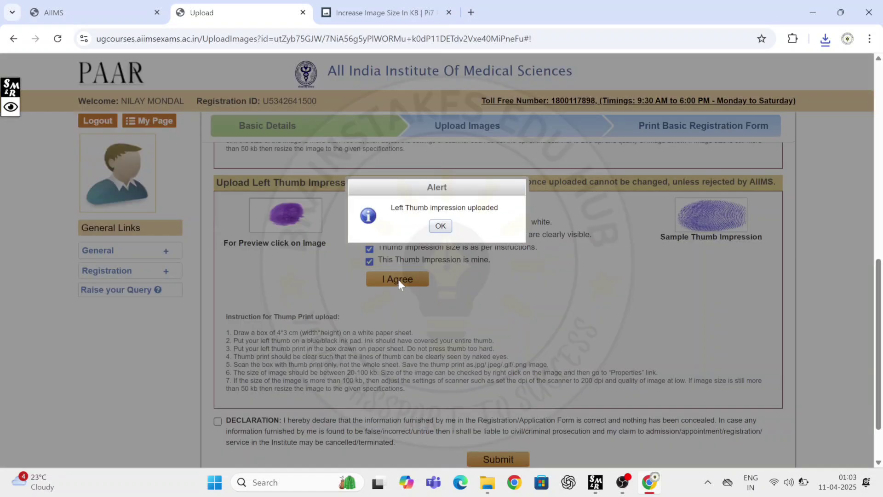
pyautogui.click(437, 226)
pyautogui.scroll(-1, 442, 229)
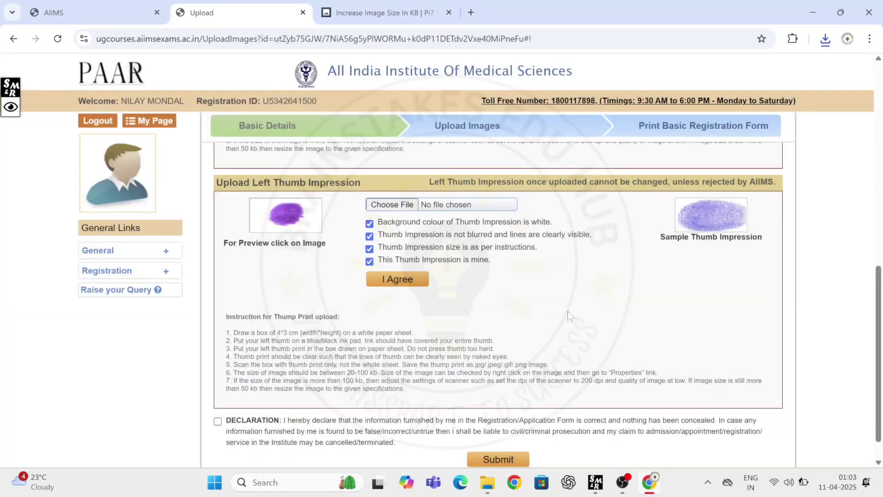
pyautogui.scroll(-1, 568, 311)
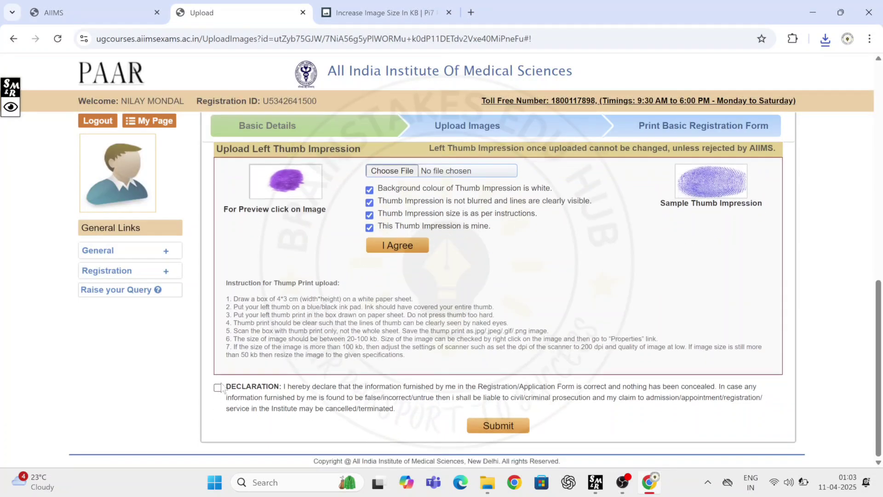
pyautogui.click(219, 388)
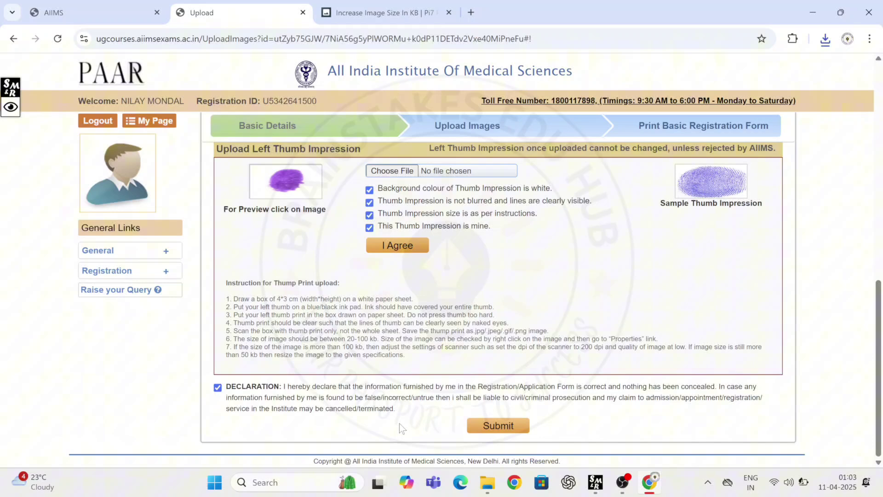
pyautogui.click(481, 427)
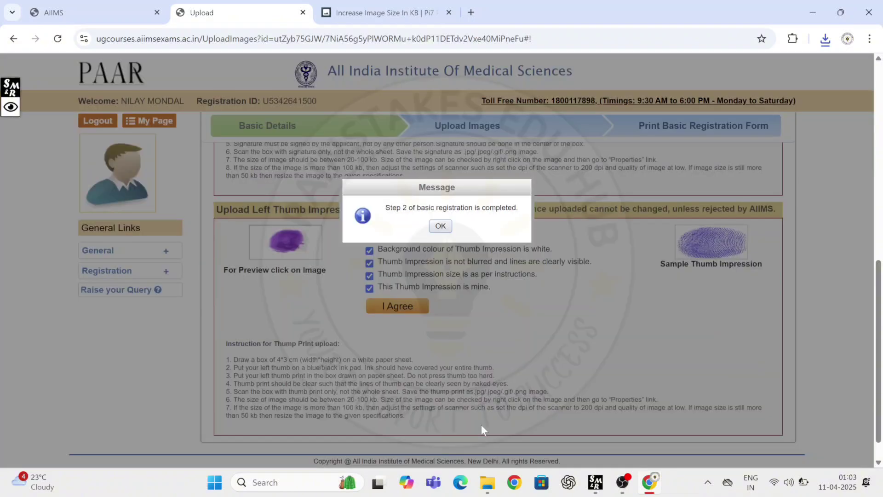
pyautogui.click(441, 226)
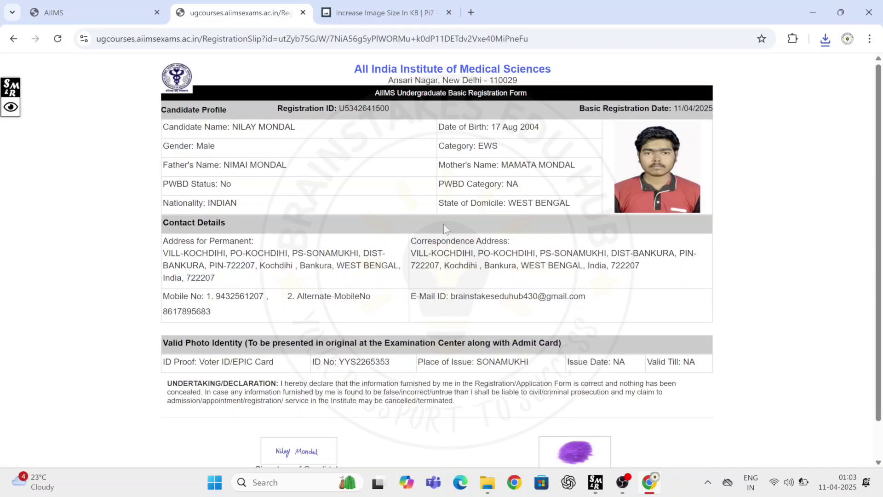
# Step: Go from the registration slip to My Page and scroll to the Due Steps table
pyautogui.scroll(-2, 443, 224)
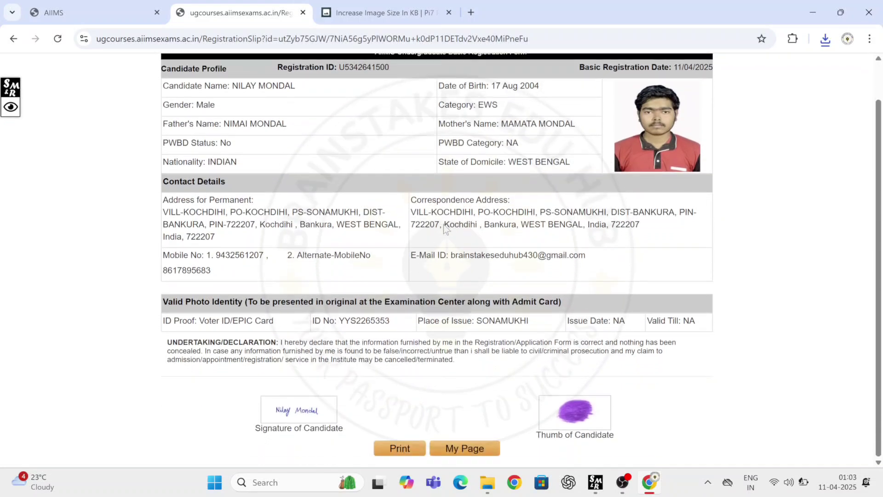
pyautogui.click(450, 453)
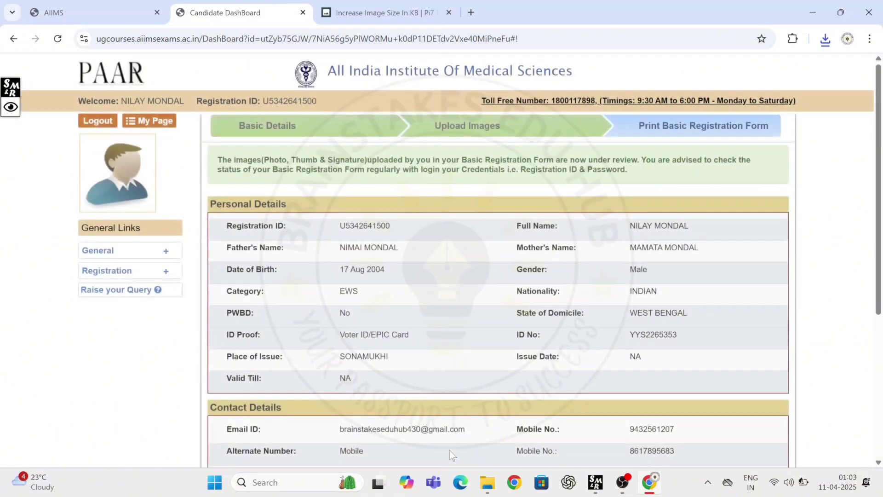
pyautogui.scroll(-5, 596, 351)
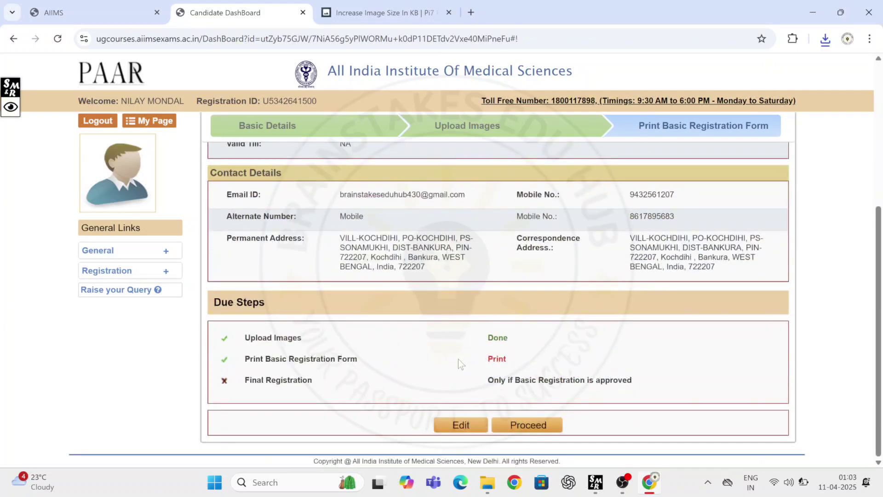
# Step: Proceed through the remaining steps and acknowledge the basic registration completion alert
pyautogui.click(517, 435)
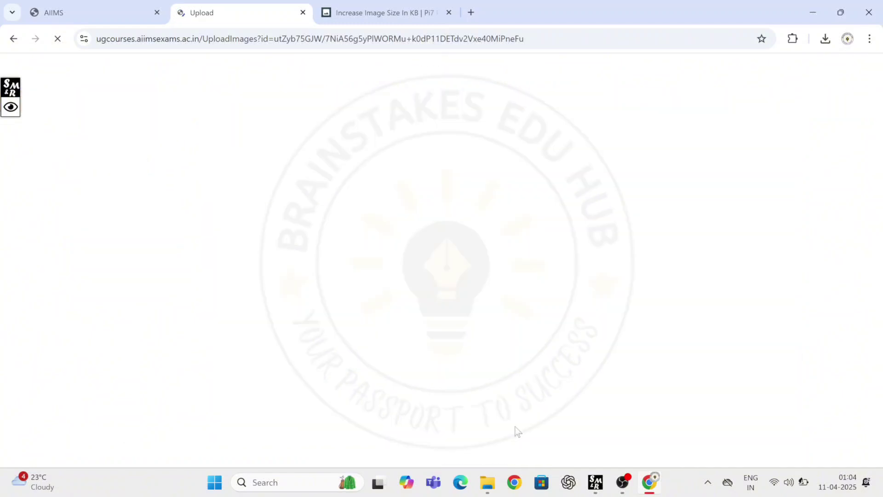
pyautogui.scroll(-9, 515, 428)
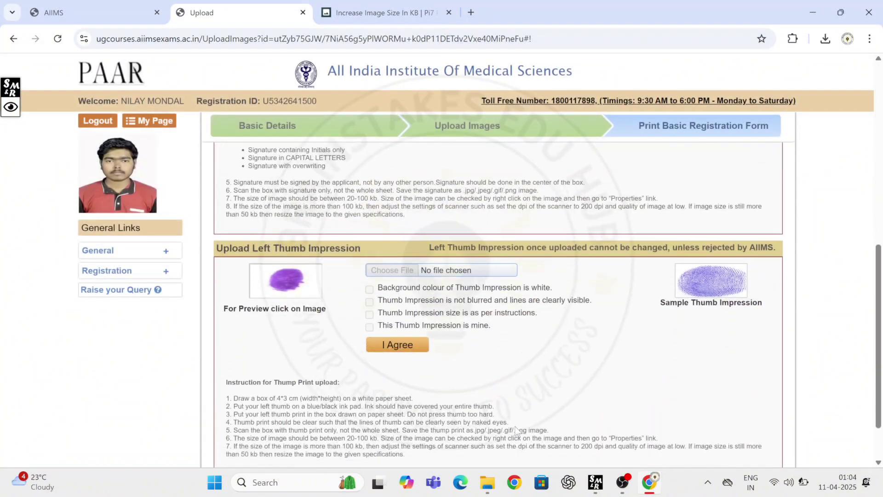
pyautogui.click(500, 425)
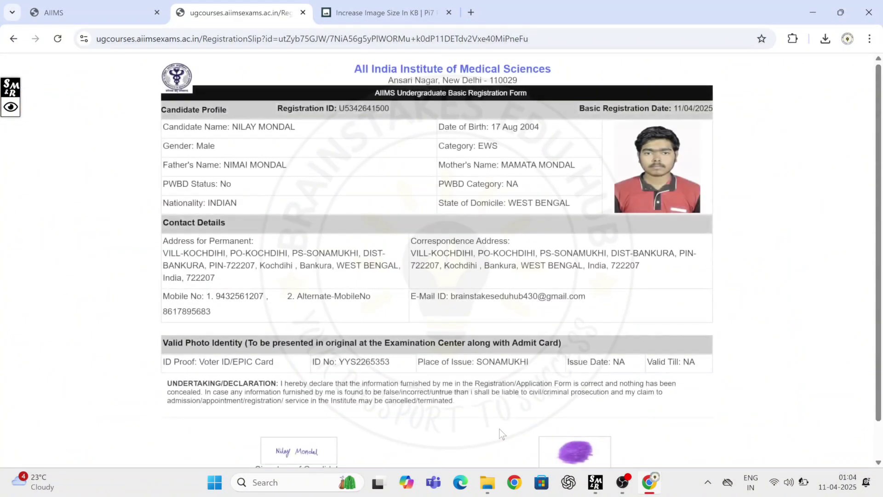
pyautogui.scroll(-1, 500, 433)
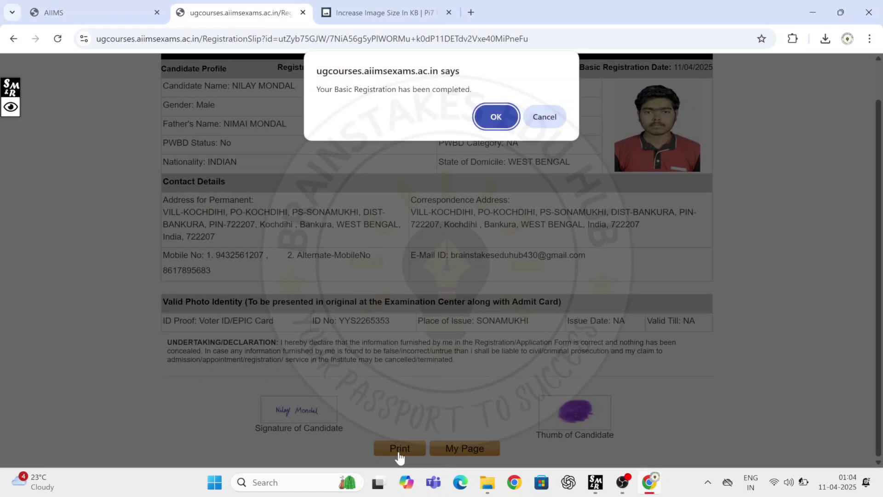
pyautogui.click(498, 114)
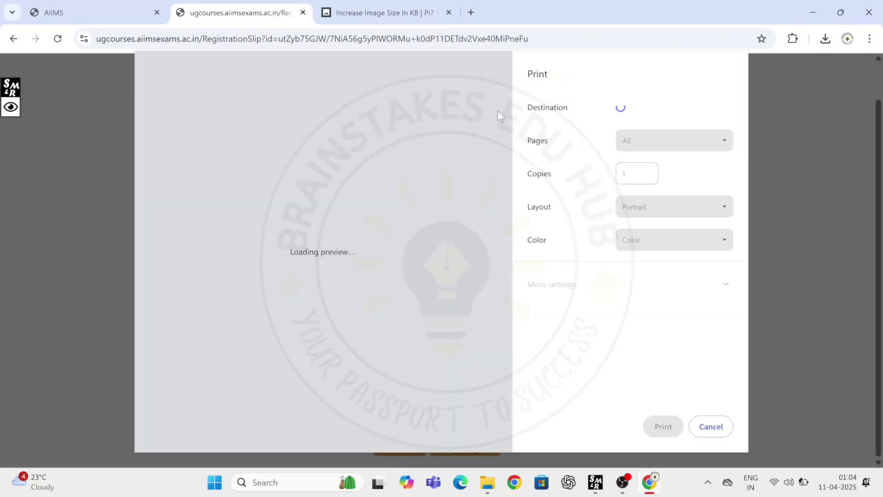
# Step: Print the registration slip to PDF and save it as 'bnhjjhchg'
pyautogui.click(657, 430)
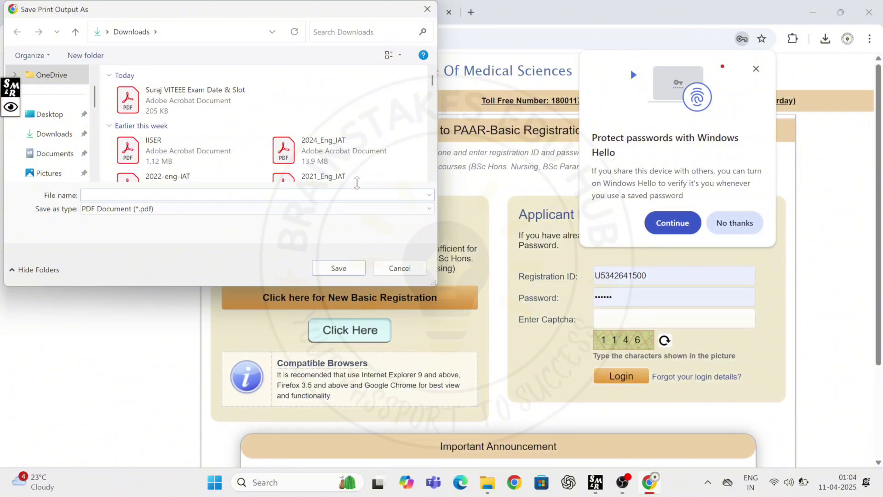
pyautogui.write('bnhjjhchgh')
pyautogui.click(348, 267)
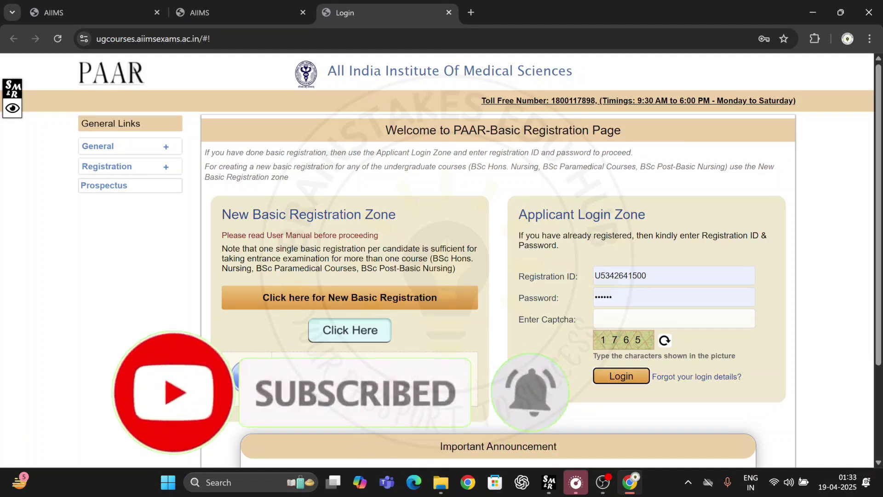
# Step: Enter the captcha and log in to the candidate account
pyautogui.click(674, 318)
pyautogui.write('1765')
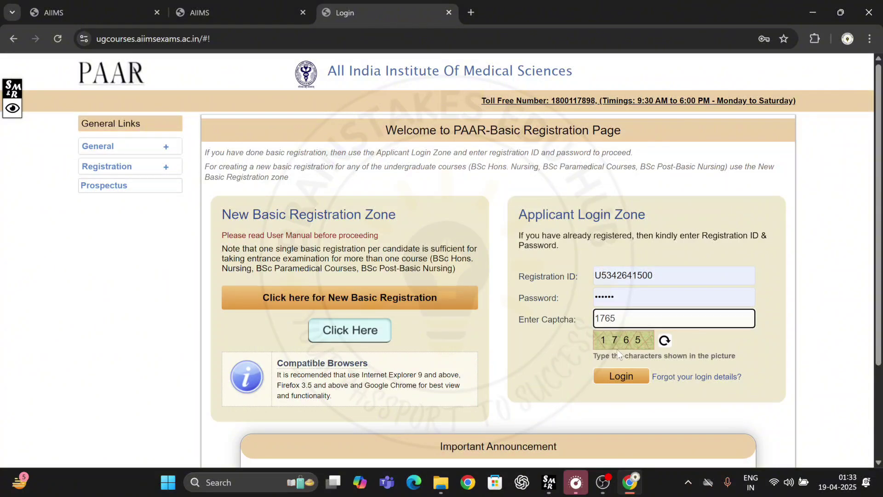
pyautogui.click(622, 375)
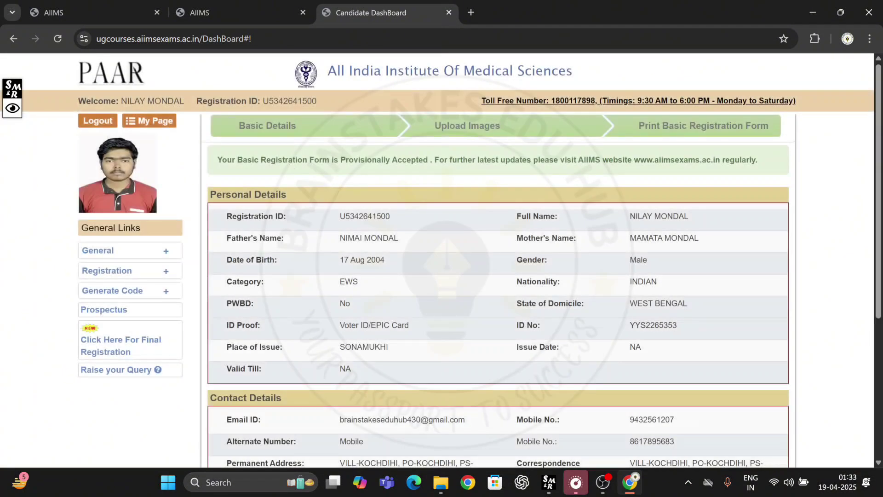
# Step: Review the Provisionally Accepted notice for the basic registration form on the dashboard
pyautogui.moveTo(223, 159); pyautogui.dragTo(427, 159)
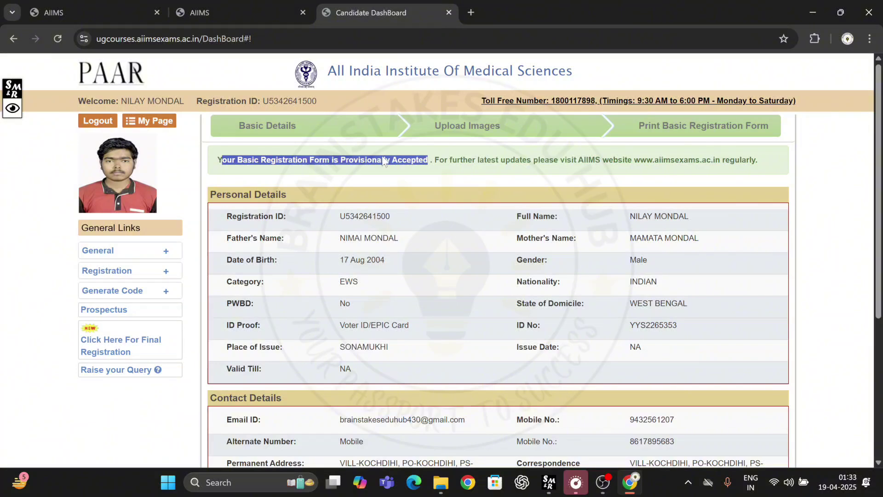
pyautogui.click(347, 165)
pyautogui.moveTo(379, 159); pyautogui.dragTo(217, 160)
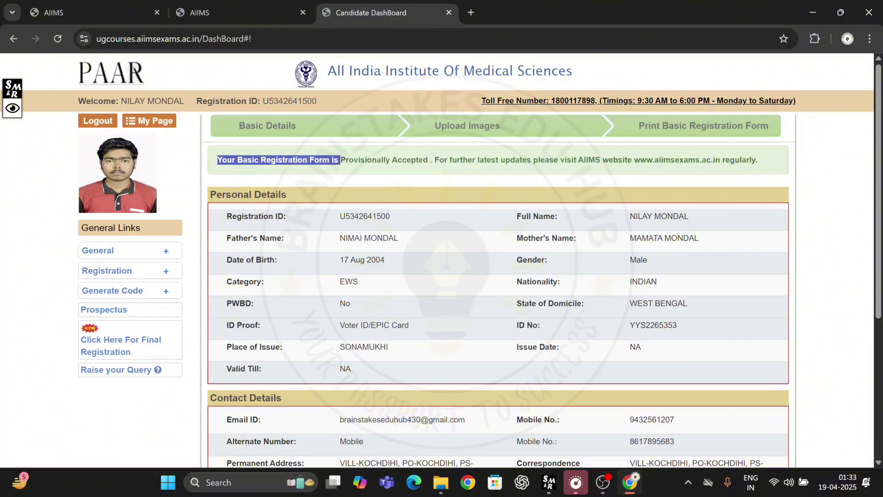
pyautogui.click(398, 178)
pyautogui.scroll(-5, 446, 289)
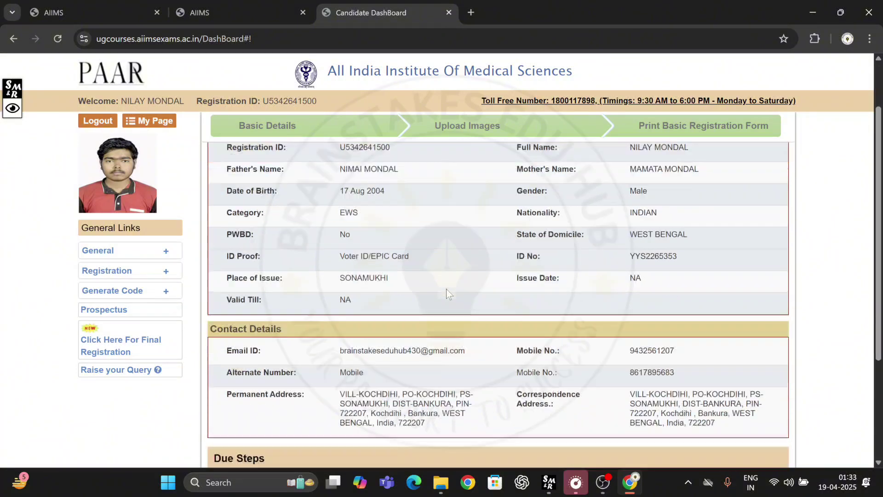
pyautogui.scroll(5, 446, 289)
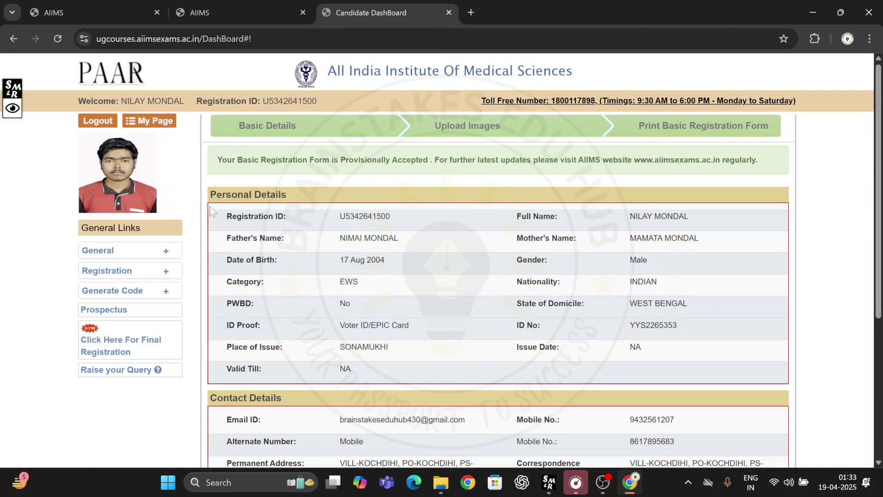
# Step: Expand the course code generation links in the dashboard sidebar
pyautogui.click(101, 271)
pyautogui.click(138, 271)
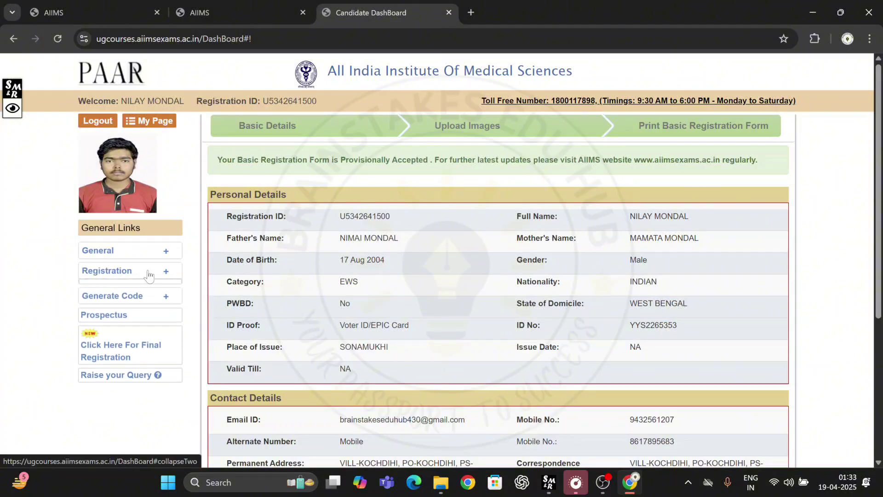
pyautogui.click(132, 295)
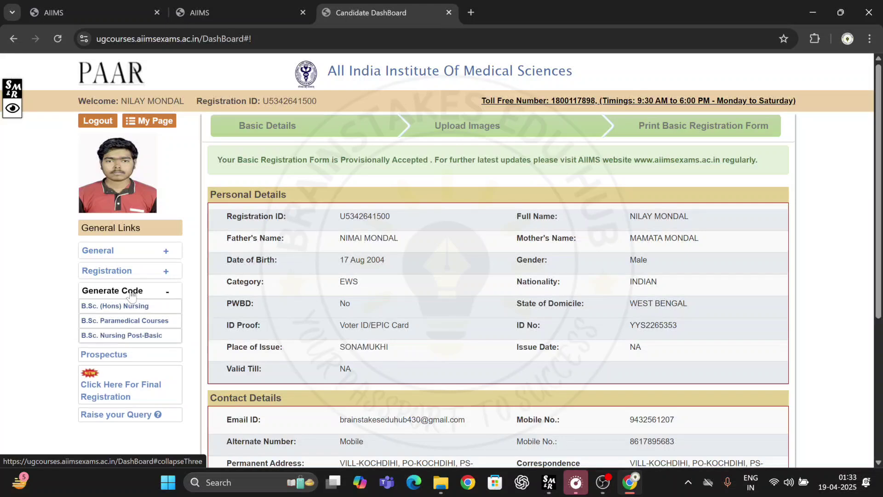
pyautogui.scroll(5, 128, 307)
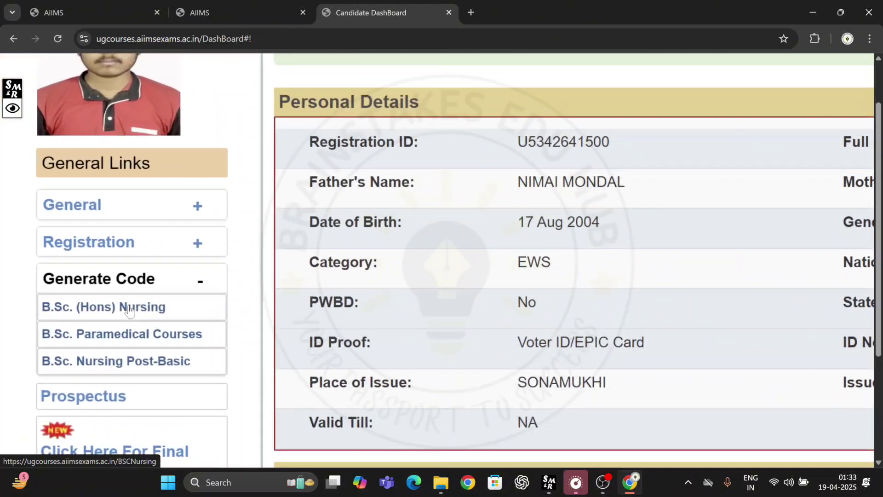
pyautogui.hscroll(-1, 174, 343)
pyautogui.scroll(-1, 175, 342)
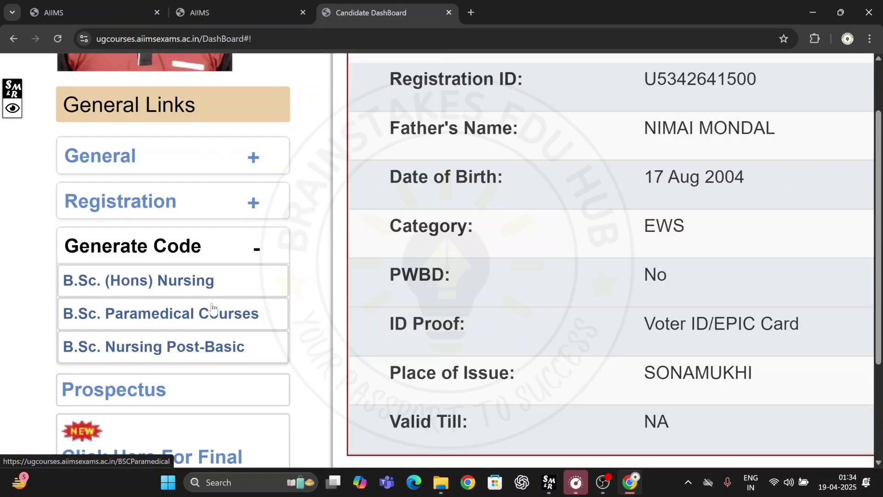
pyautogui.scroll(-5, 203, 303)
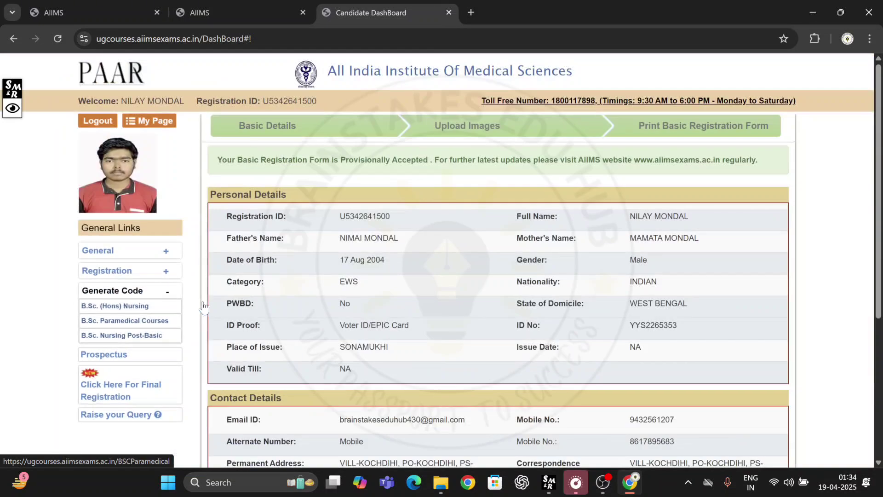
# Step: Generate a Registration Unique Code for B.Sc. Paramedical Courses
pyautogui.click(153, 322)
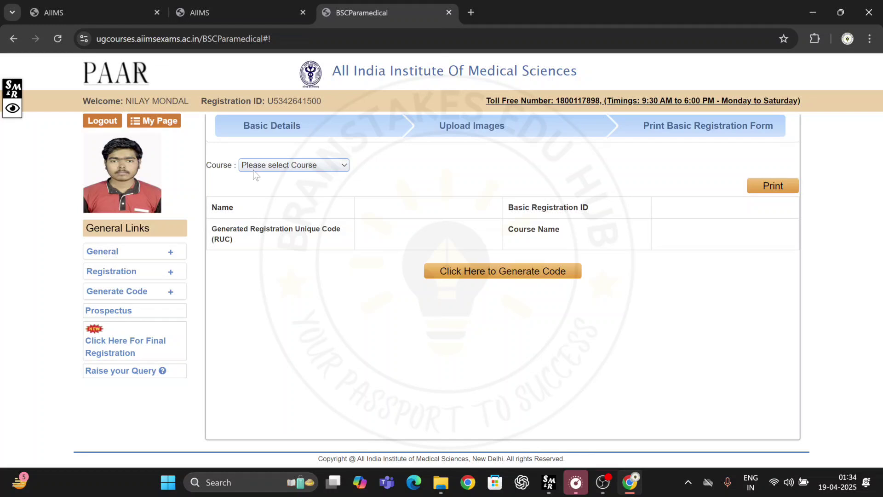
pyautogui.click(266, 166)
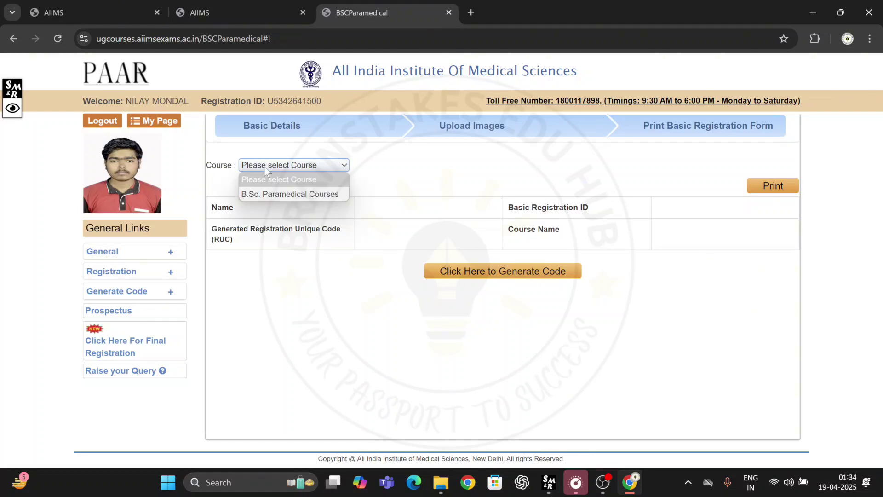
pyautogui.click(267, 192)
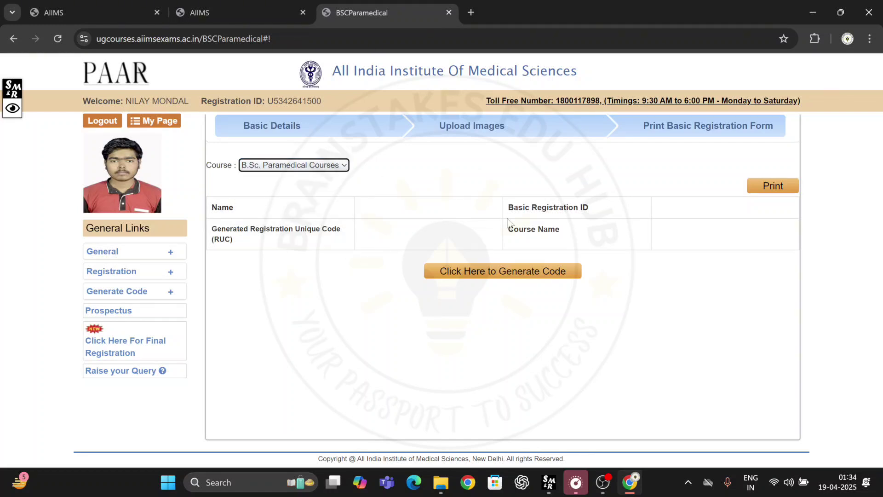
pyautogui.click(466, 272)
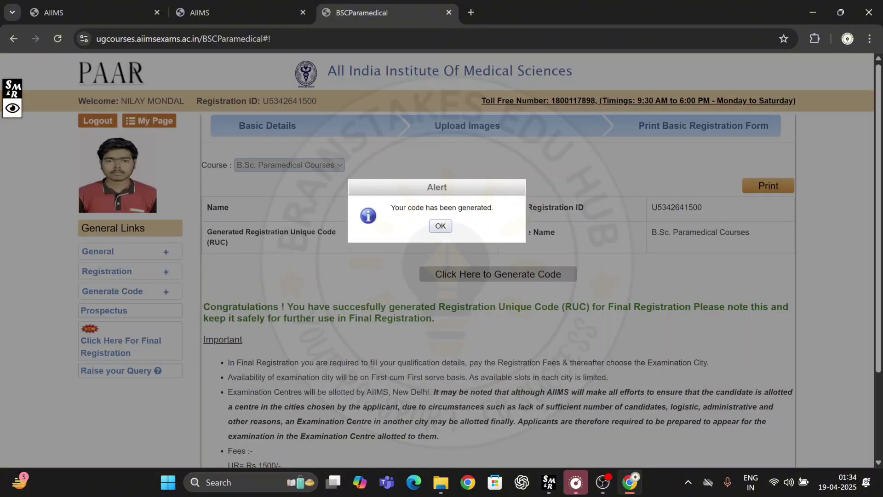
pyautogui.click(443, 226)
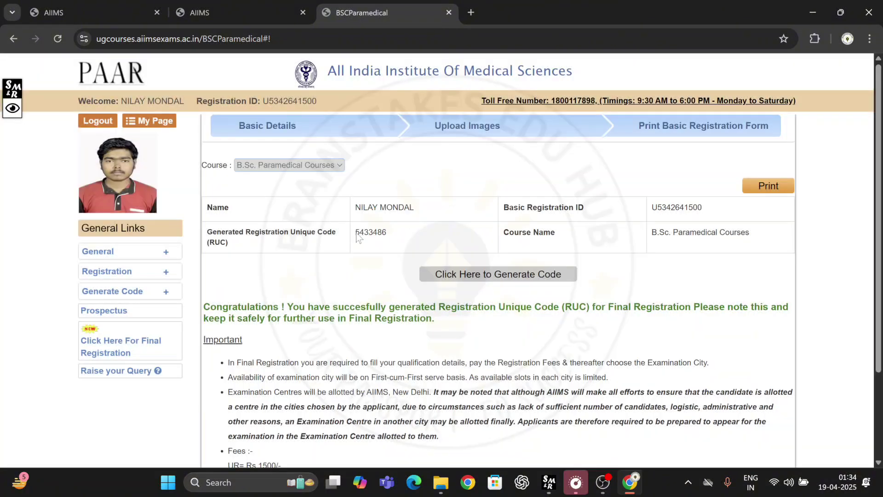
# Step: Highlight the new RUC number, then start printing the page and cancel
pyautogui.moveTo(355, 233); pyautogui.dragTo(387, 235)
pyautogui.click(347, 273)
pyautogui.click(768, 186)
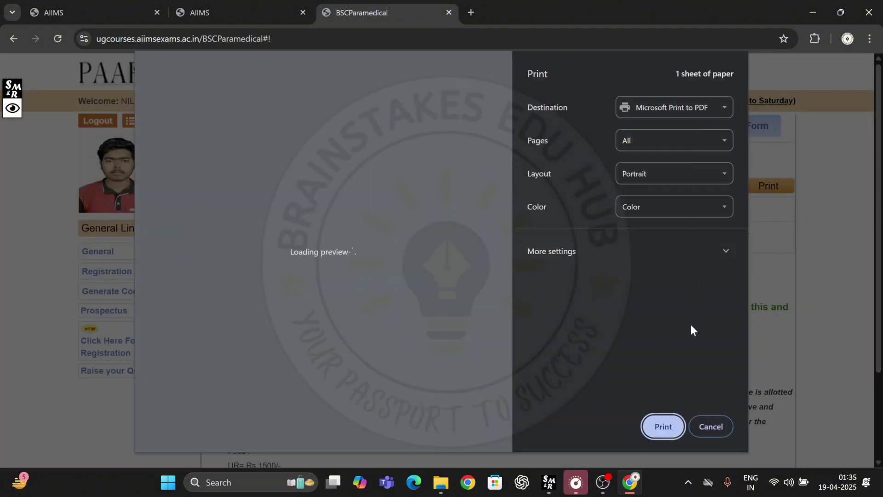
pyautogui.click(710, 426)
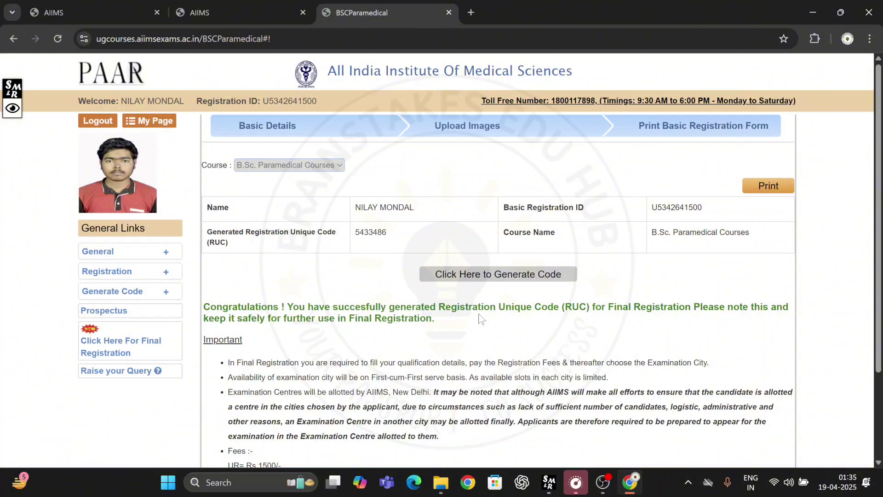
# Step: Generate a second RUC for B.Sc. (Hons) Nursing and review the listed category fees
pyautogui.click(156, 292)
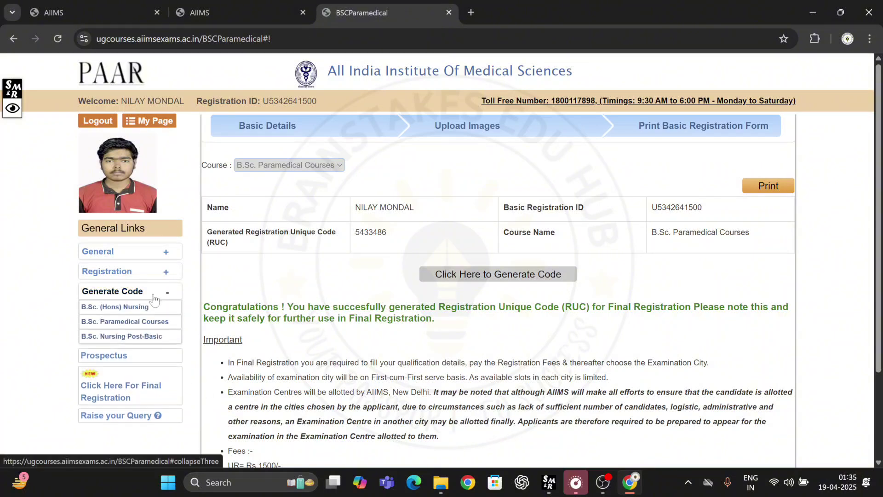
pyautogui.click(125, 311)
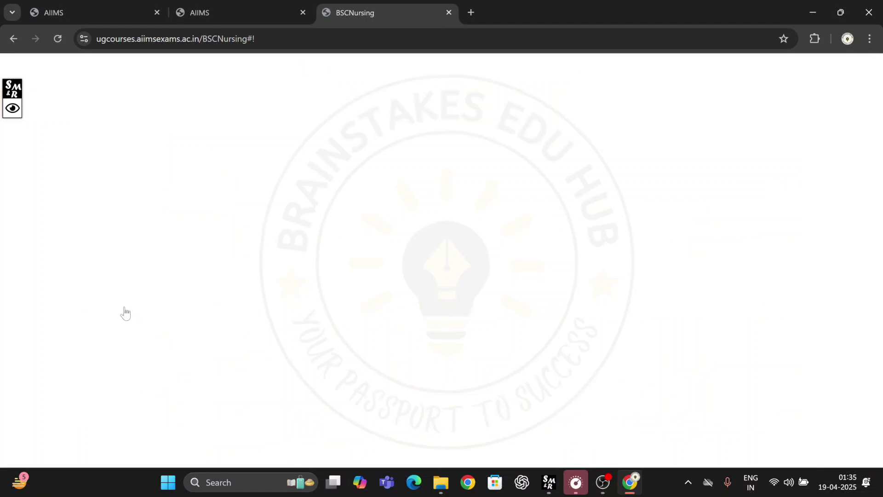
pyautogui.click(291, 166)
pyautogui.click(281, 194)
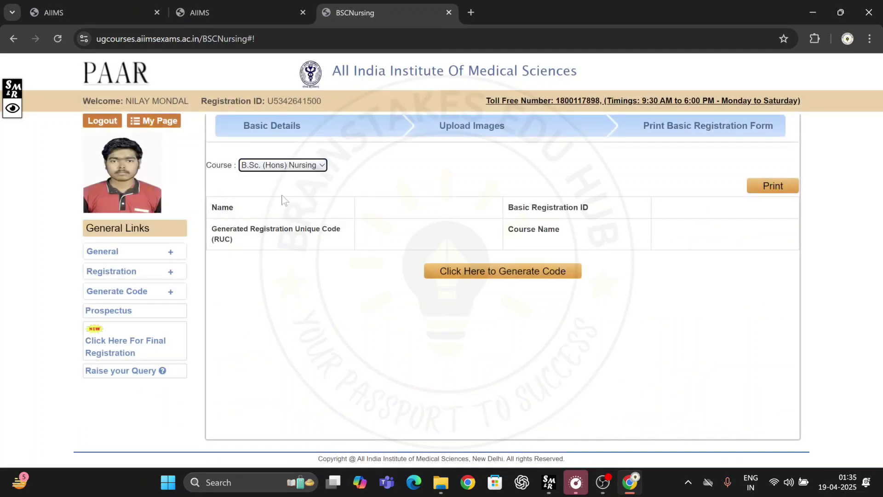
pyautogui.click(476, 273)
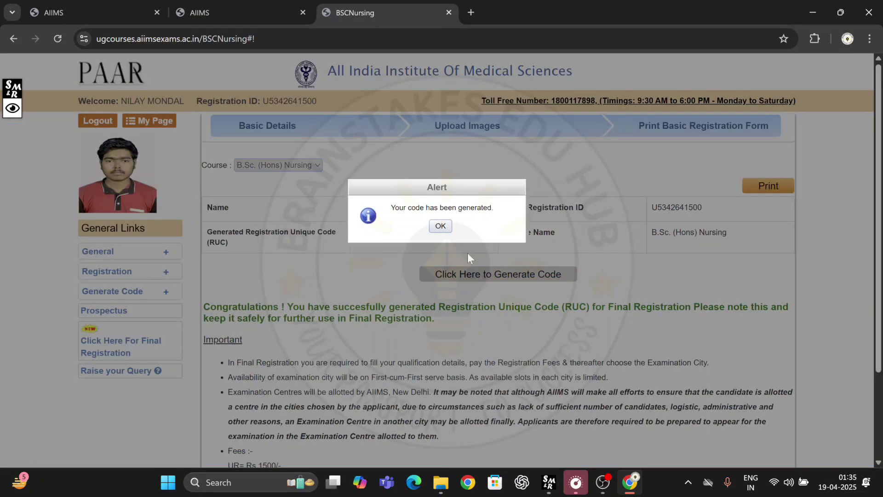
pyautogui.click(445, 229)
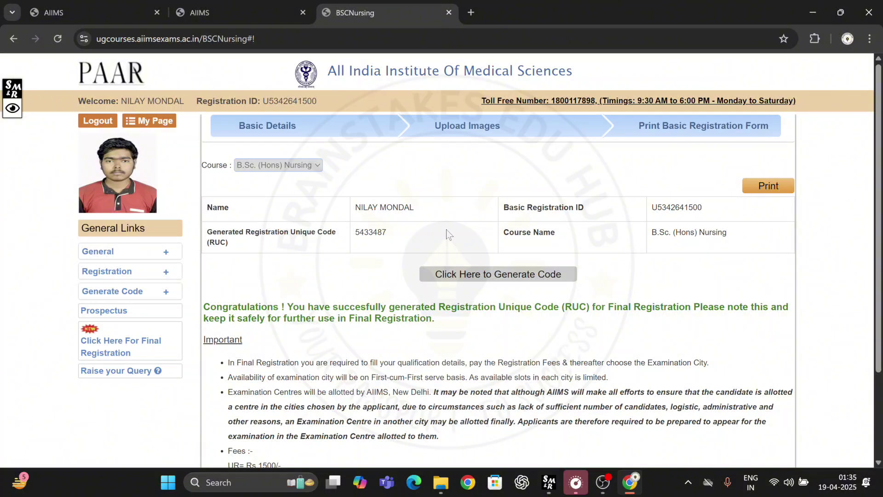
pyautogui.scroll(-1, 222, 263)
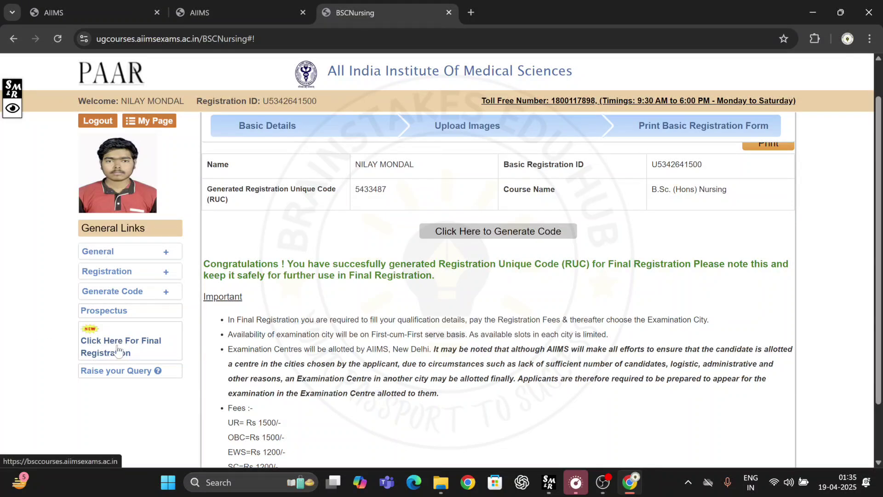
pyautogui.scroll(-2, 498, 298)
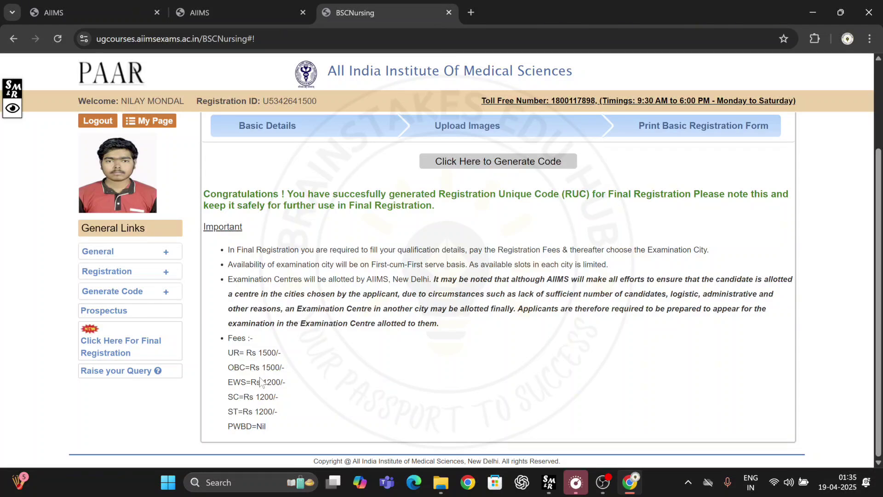
# Step: Open the Final Registration login page and read the note about re-generating the RUC
pyautogui.click(114, 352)
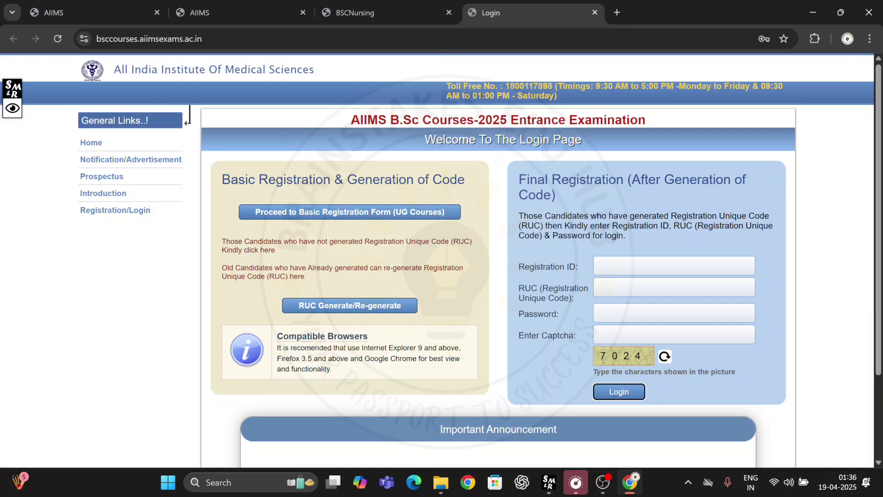
pyautogui.moveTo(221, 267); pyautogui.dragTo(306, 274)
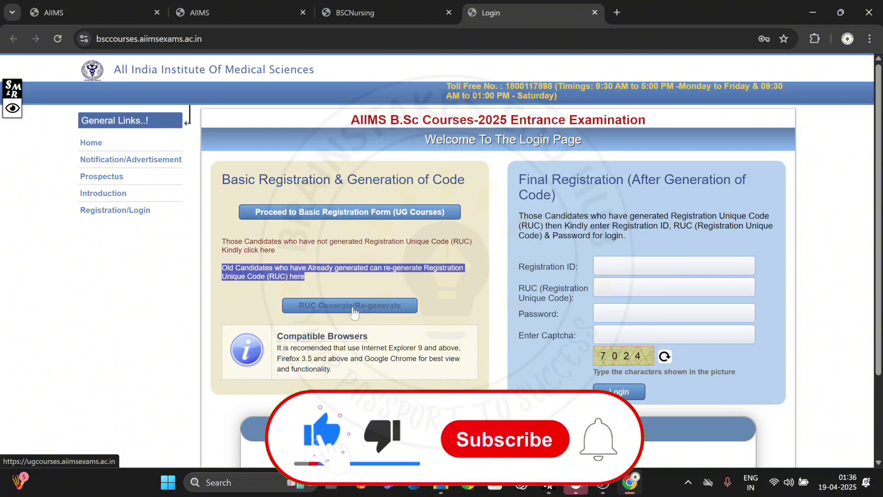
pyautogui.click(544, 281)
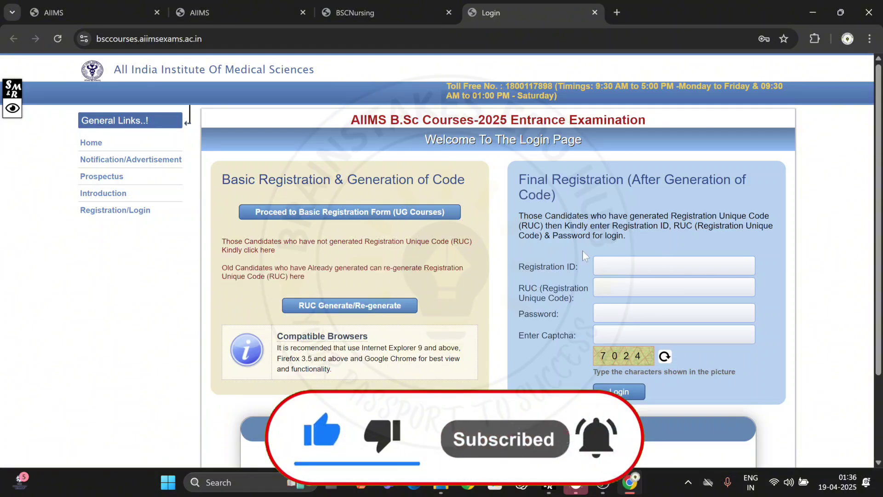
# Step: Fill in the saved registration ID, the RUC, the saved password and the captcha
pyautogui.click(643, 266)
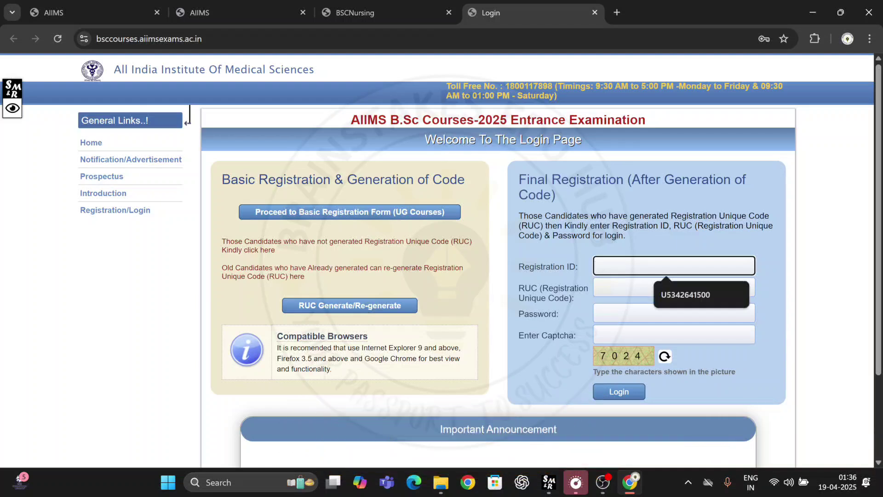
pyautogui.click(671, 294)
pyautogui.click(673, 287)
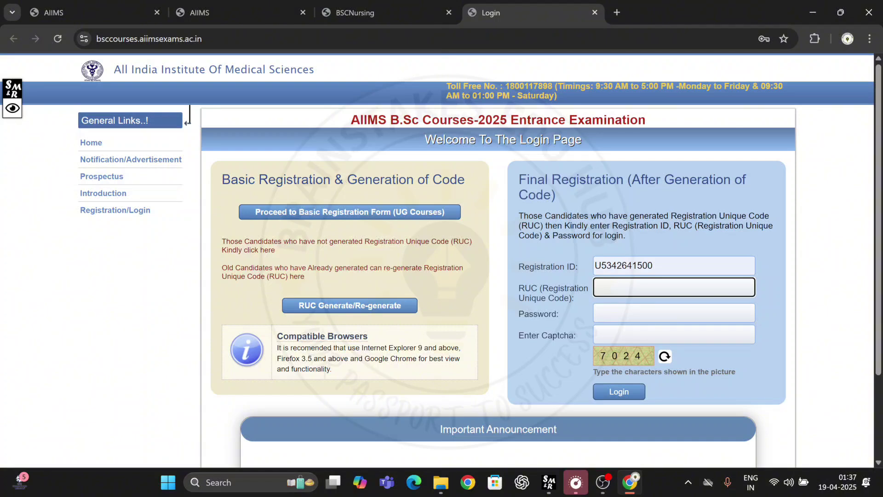
pyautogui.click(666, 313)
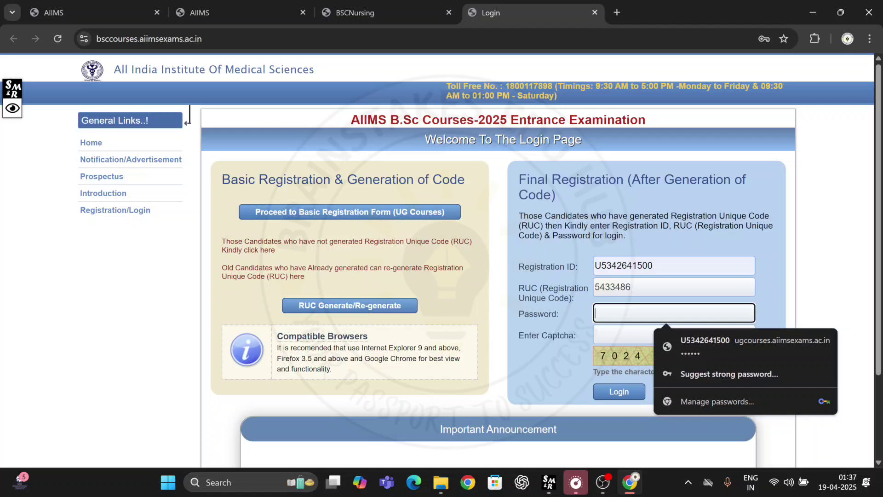
pyautogui.click(678, 343)
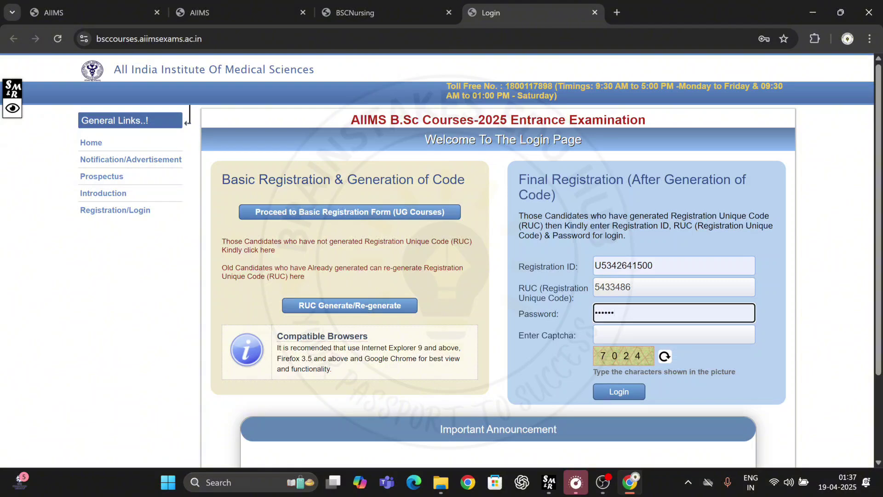
pyautogui.press('Tab')
pyautogui.write('7')
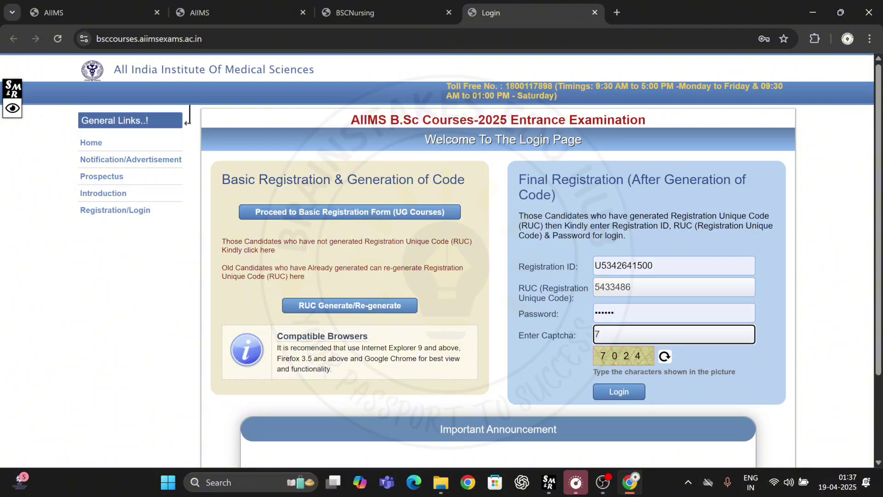
pyautogui.write('024')
# Step: Log in without saving the password and review the pending Qualification, Payment and City Choice steps before proceeding
pyautogui.click(613, 392)
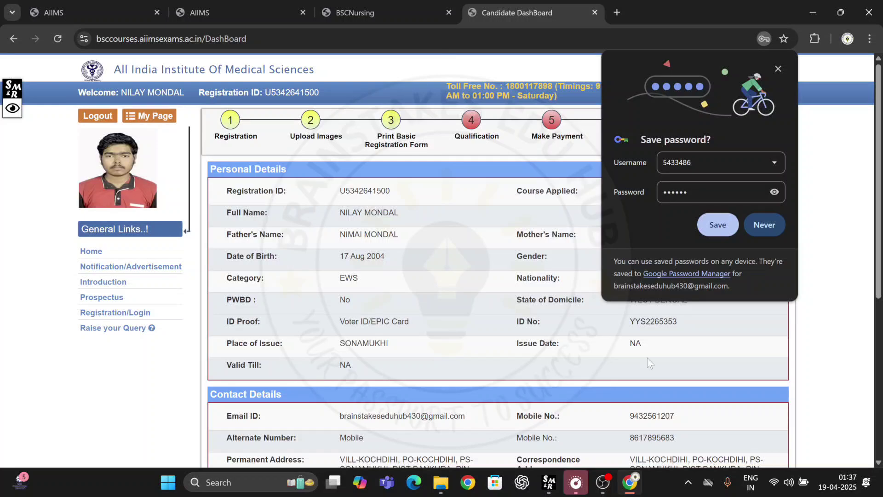
pyautogui.click(764, 225)
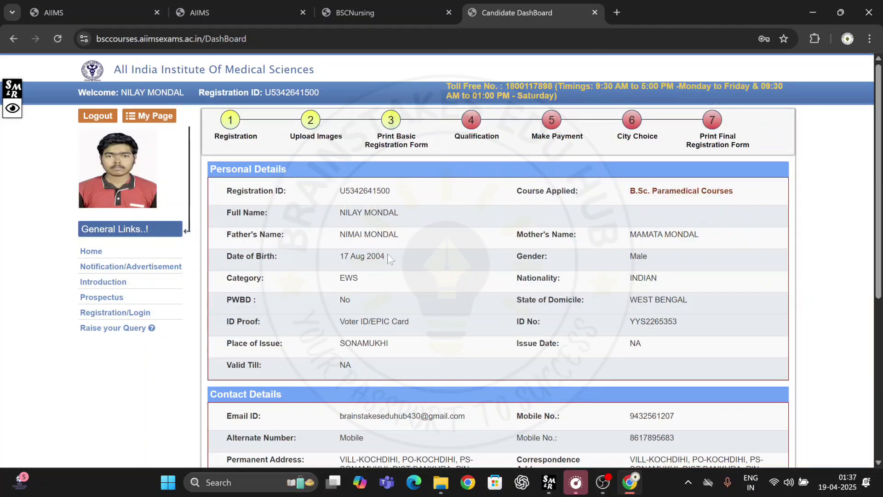
pyautogui.scroll(-6, 388, 258)
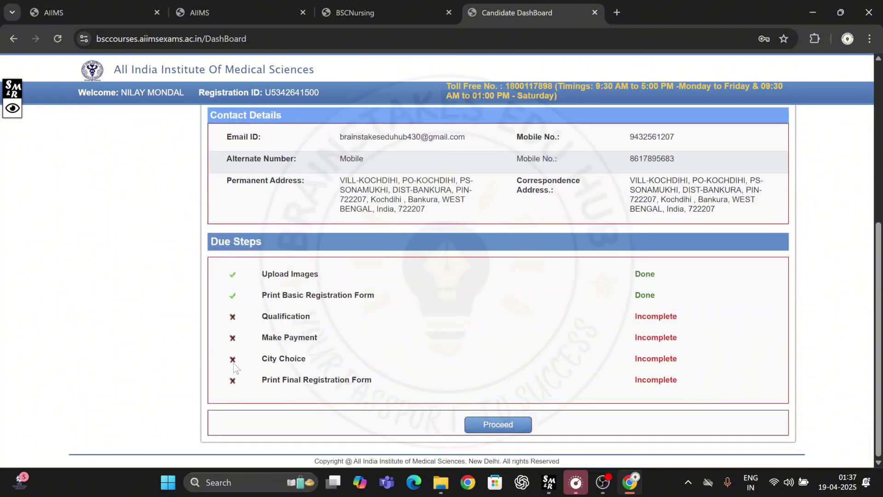
pyautogui.moveTo(262, 316); pyautogui.dragTo(310, 316)
pyautogui.moveTo(268, 337); pyautogui.dragTo(317, 338)
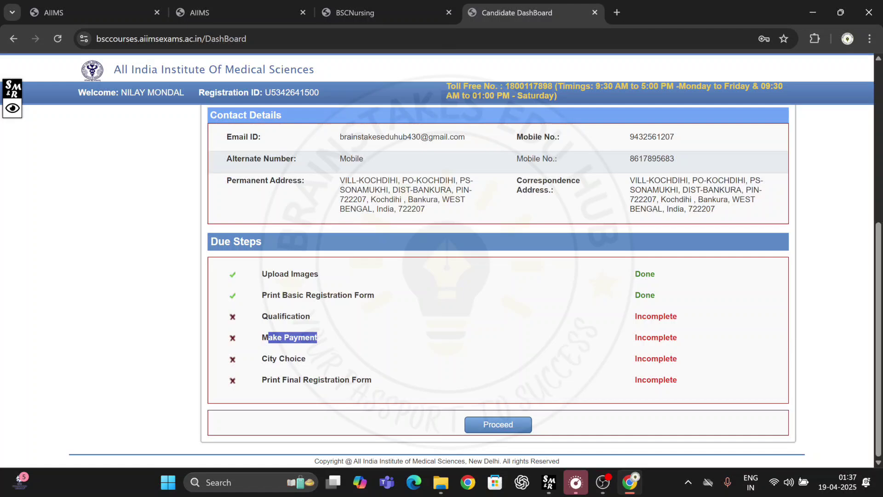
pyautogui.moveTo(269, 358); pyautogui.dragTo(306, 359)
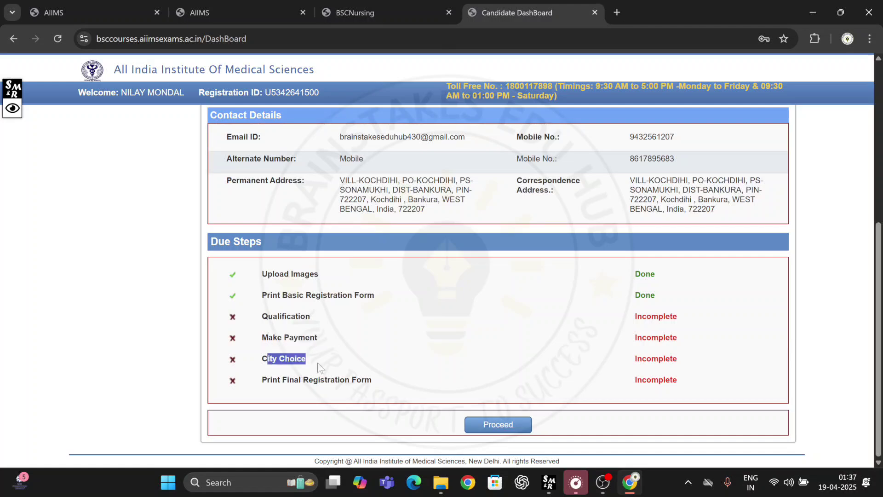
pyautogui.click(493, 428)
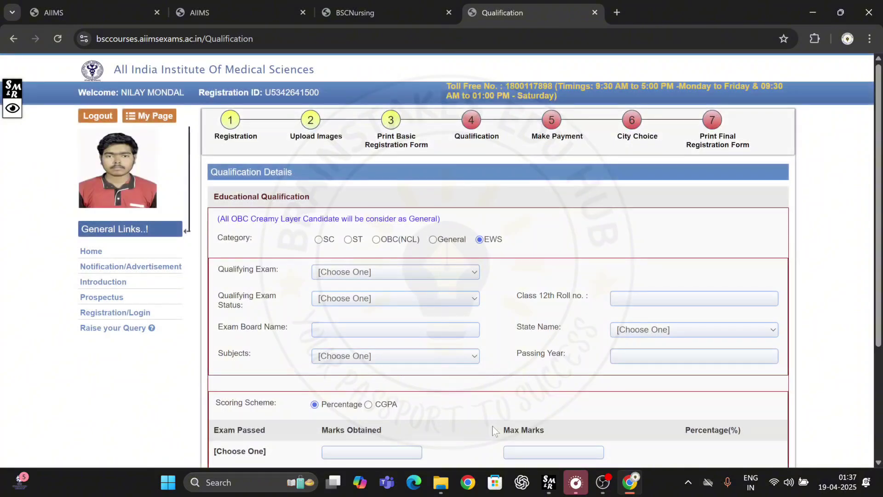
# Step: Set the qualifying exam to 12th/SSC Exam(10+2) with status Passed
pyautogui.scroll(-2, 492, 426)
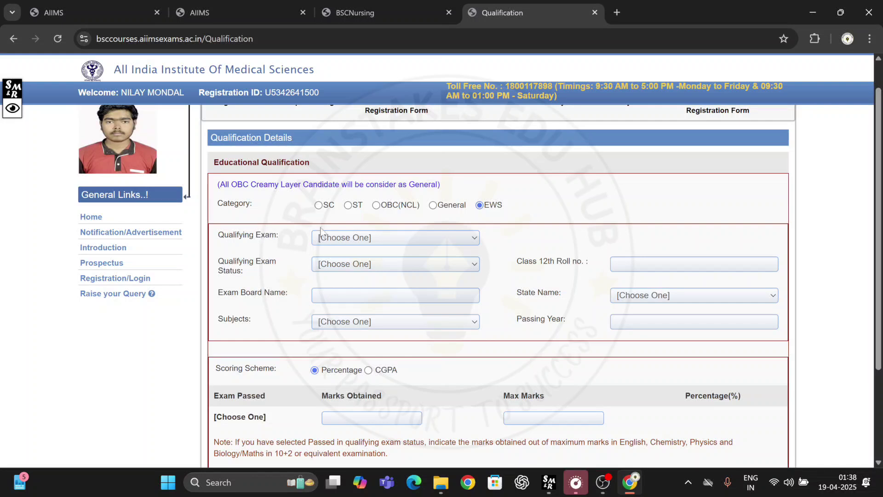
pyautogui.click(336, 242)
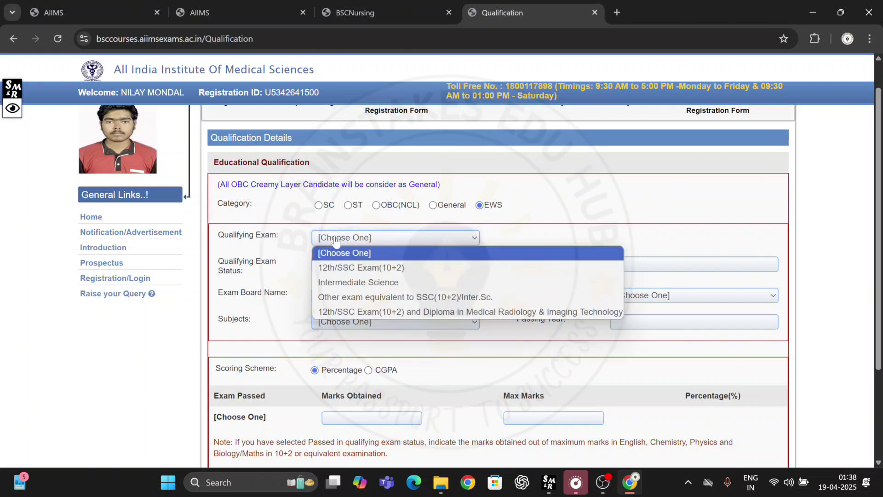
pyautogui.click(353, 272)
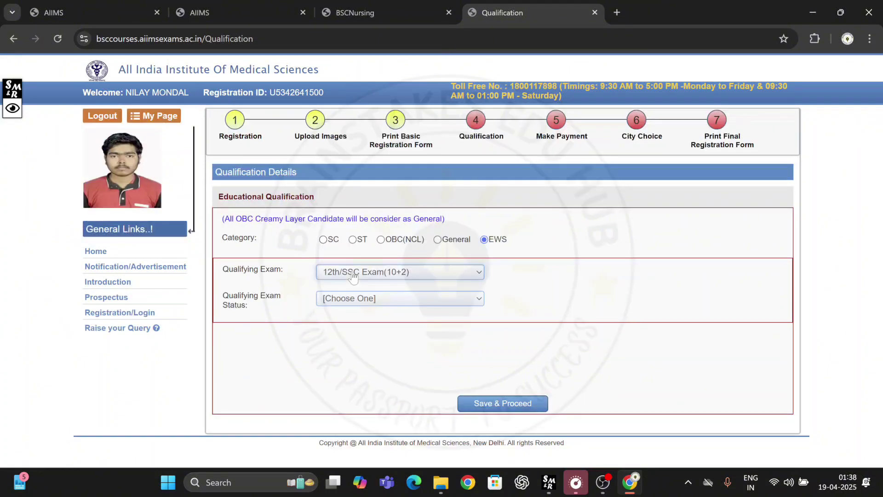
pyautogui.click(343, 304)
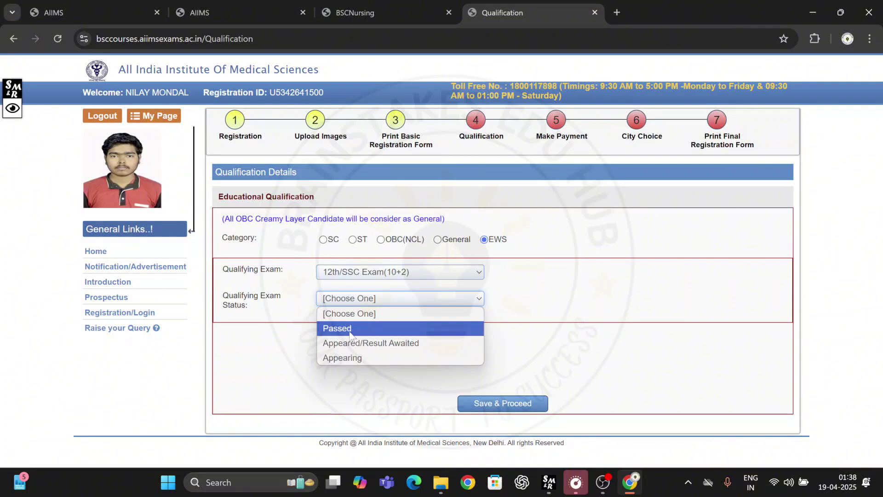
pyautogui.click(351, 328)
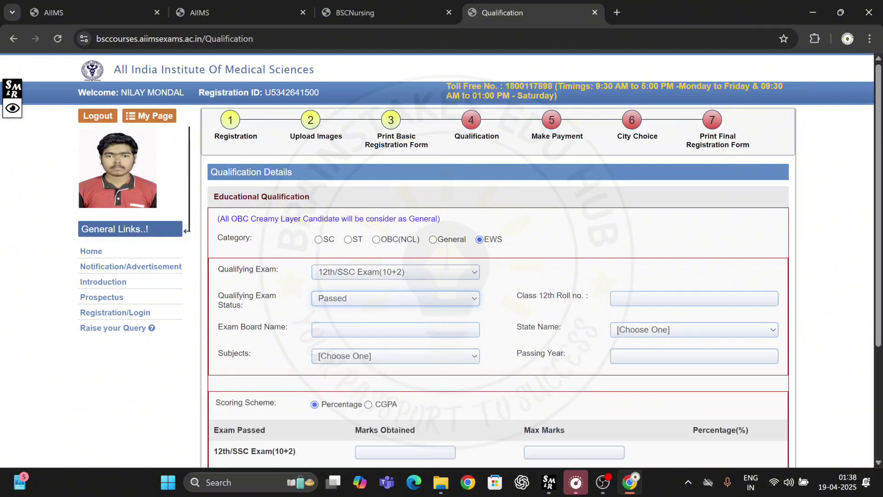
# Step: Try Appeared/Result Awaited status and the passing-year calendar, then revert status to Passed
pyautogui.click(346, 302)
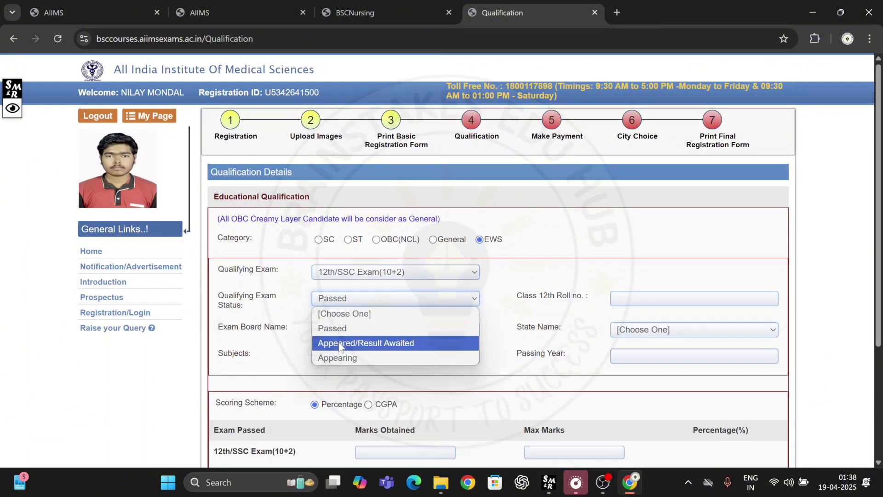
pyautogui.click(340, 343)
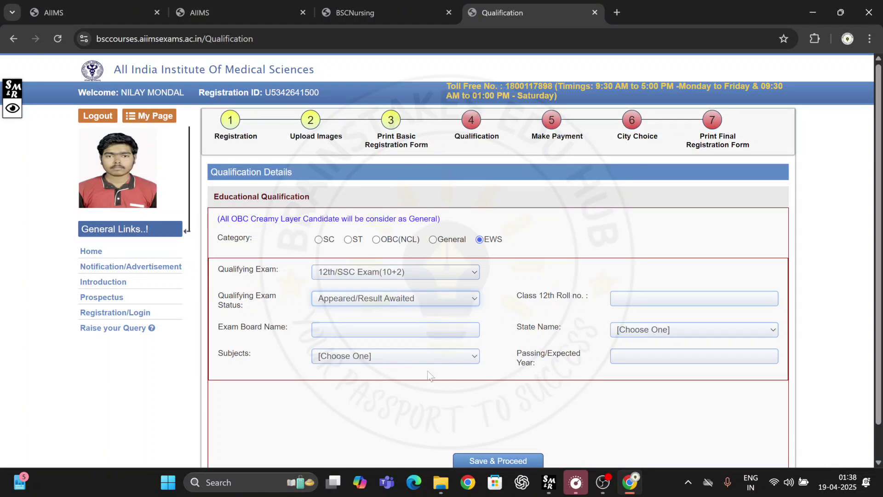
pyautogui.scroll(-1, 393, 398)
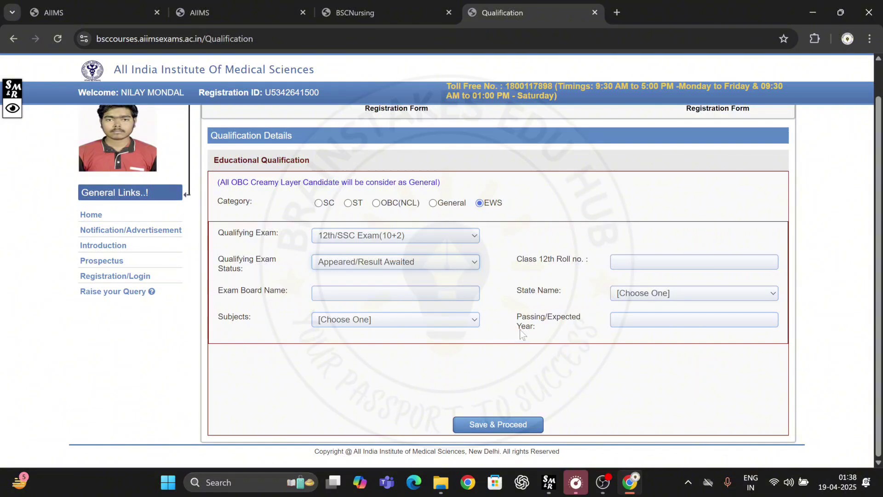
pyautogui.click(627, 319)
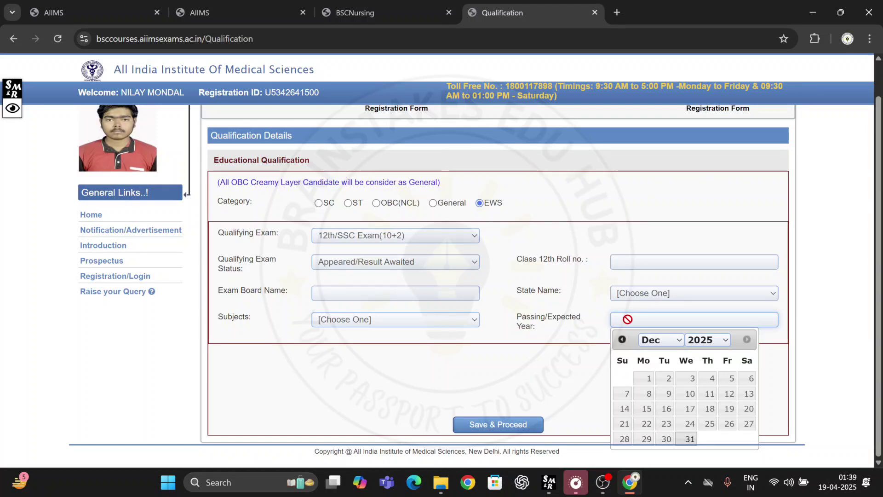
pyautogui.click(445, 260)
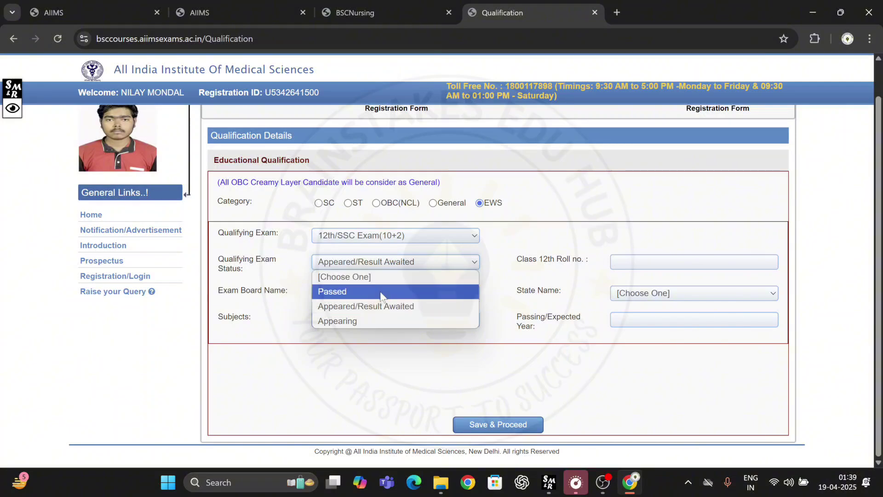
pyautogui.click(380, 291)
pyautogui.scroll(-3, 368, 344)
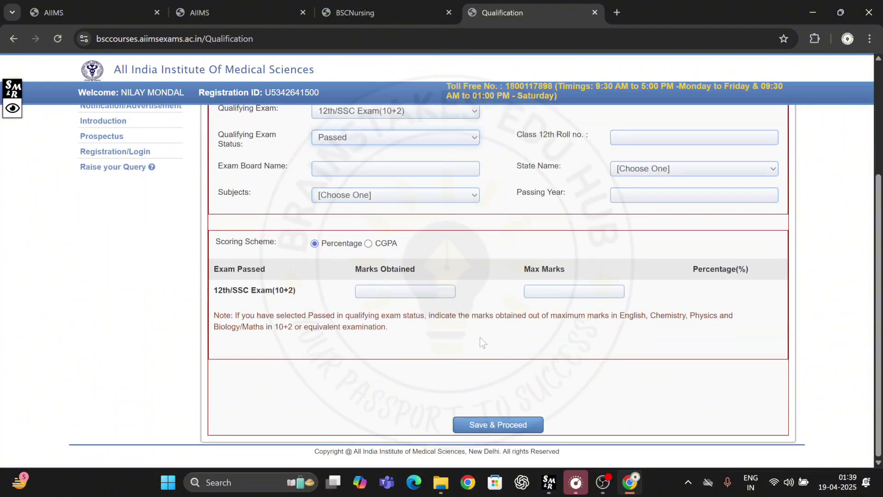
# Step: Enter the Class 12 roll number and exam board, select West Bengal, and choose Both Biology & Maths
pyautogui.scroll(1, 479, 337)
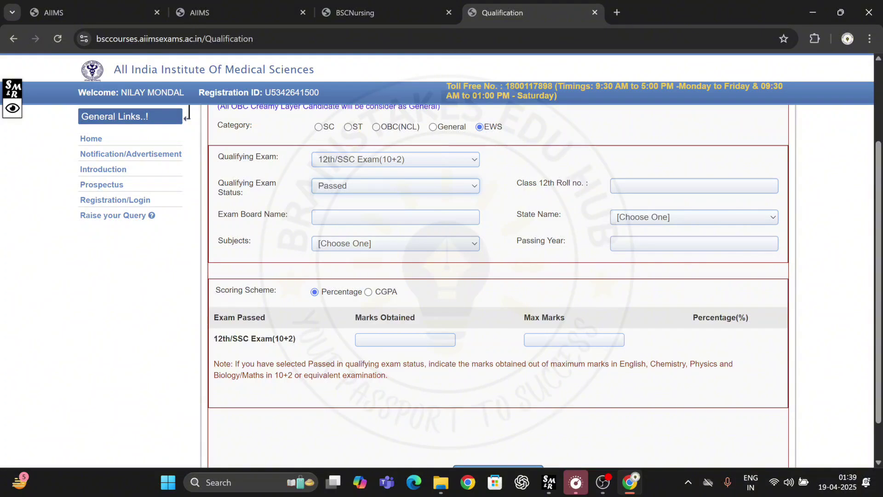
pyautogui.click(694, 186)
pyautogui.write('chg')
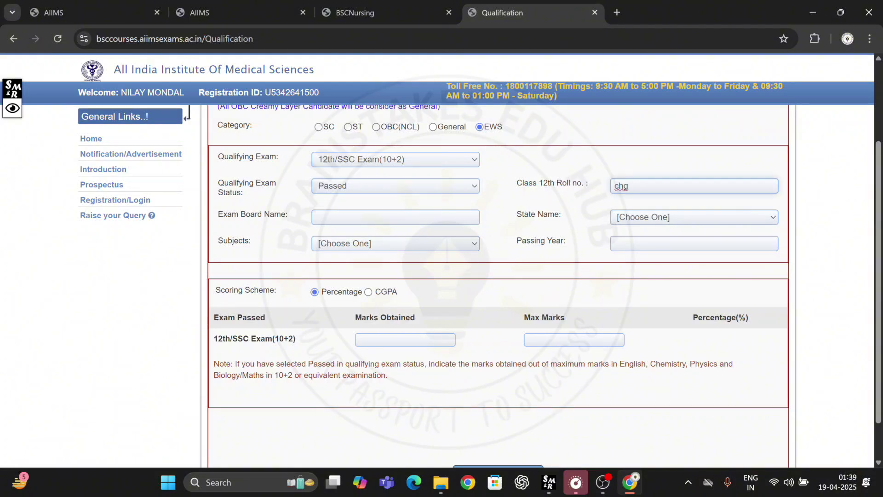
pyautogui.click(396, 217)
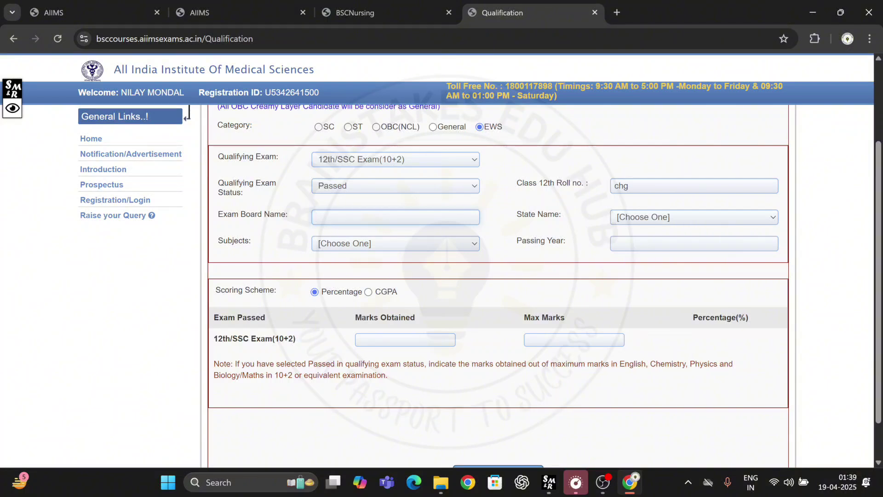
pyautogui.click(625, 219)
pyautogui.scroll(-5, 630, 368)
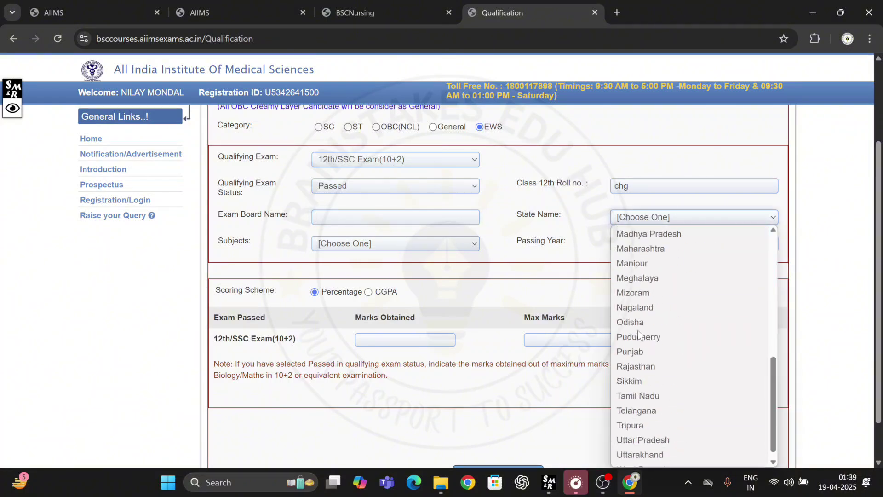
pyautogui.click(634, 461)
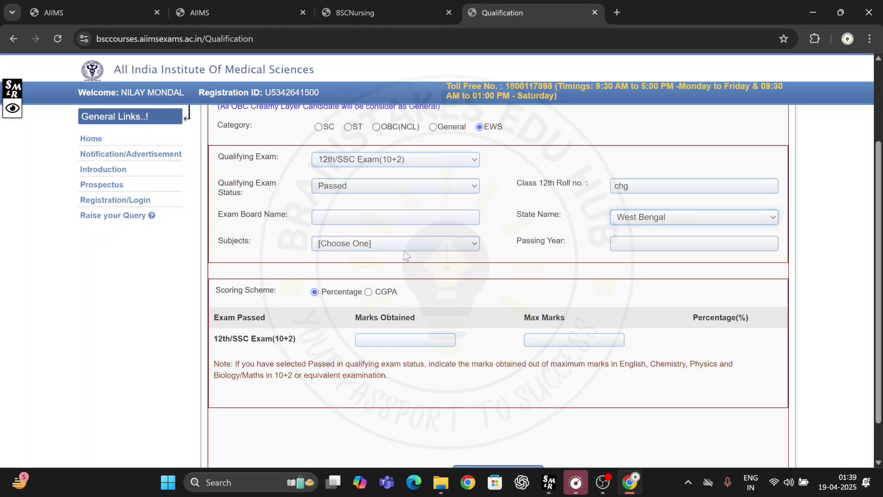
pyautogui.click(402, 245)
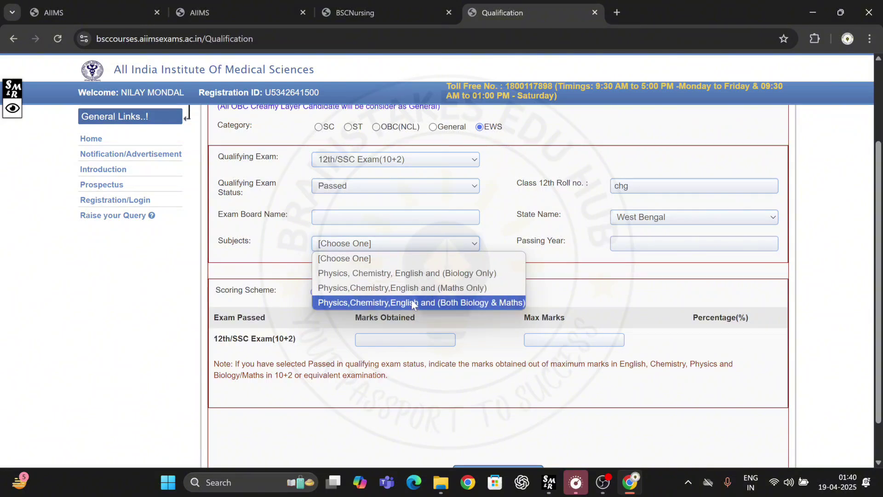
pyautogui.click(411, 302)
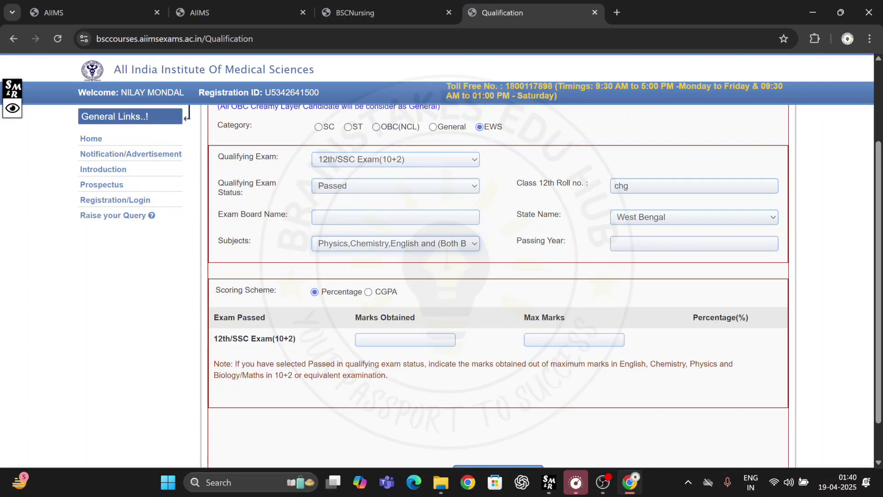
# Step: Enter maximum marks 500, toggle subjects to Biology Only and back, then begin marks obtained
pyautogui.scroll(-1, 466, 293)
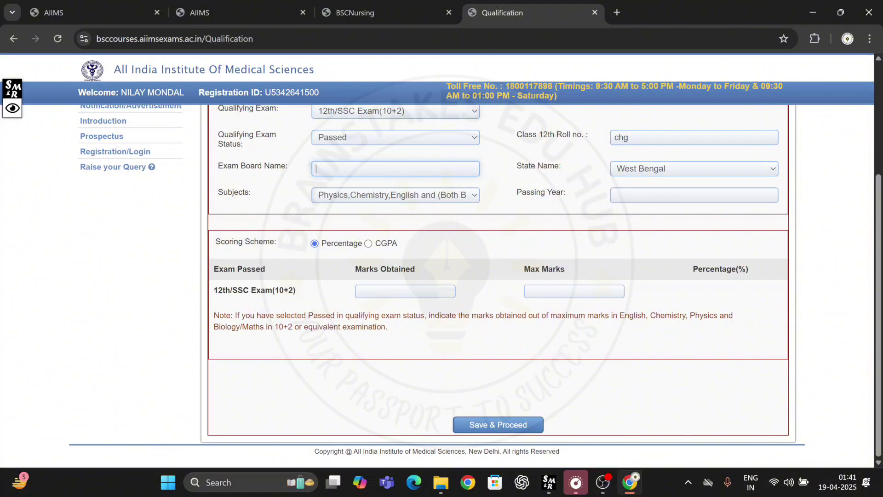
pyautogui.moveTo(214, 326); pyautogui.dragTo(264, 326)
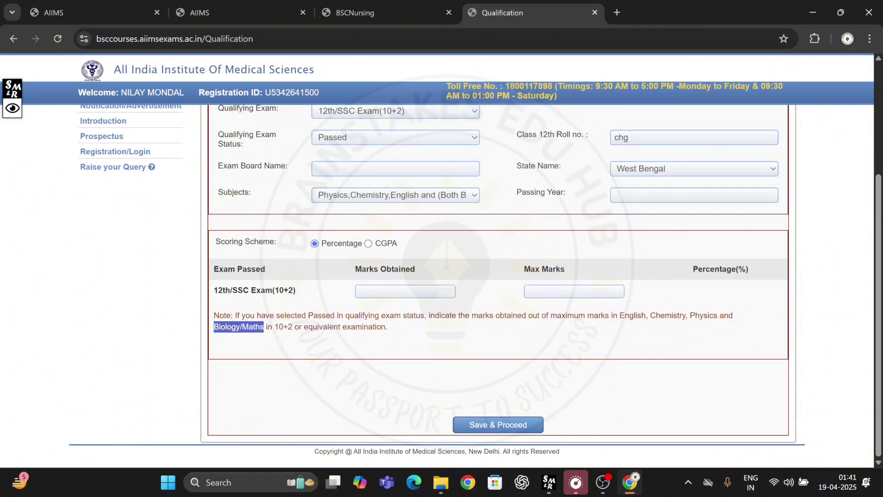
pyautogui.click(574, 291)
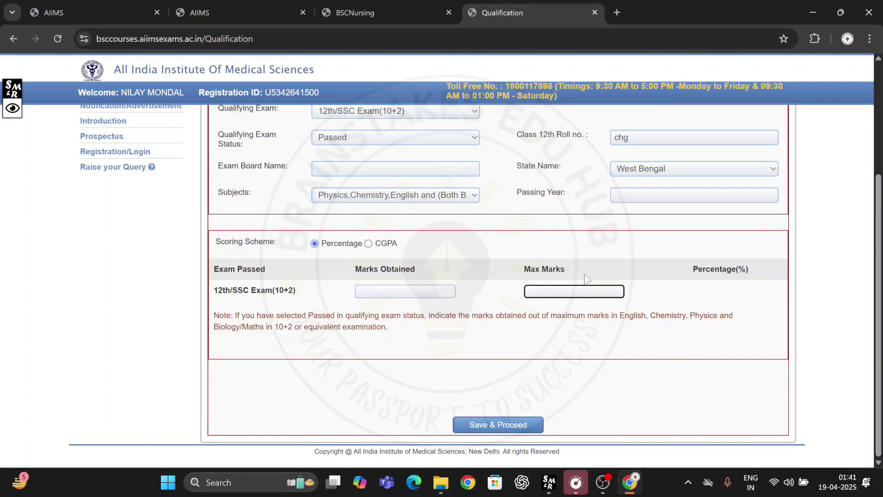
pyautogui.write('500')
pyautogui.hotkey('shift', 'Tab')
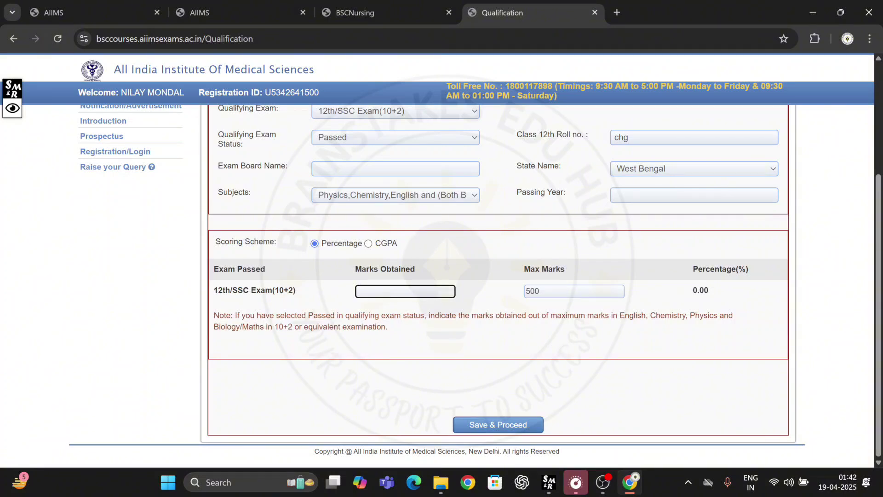
pyautogui.click(403, 198)
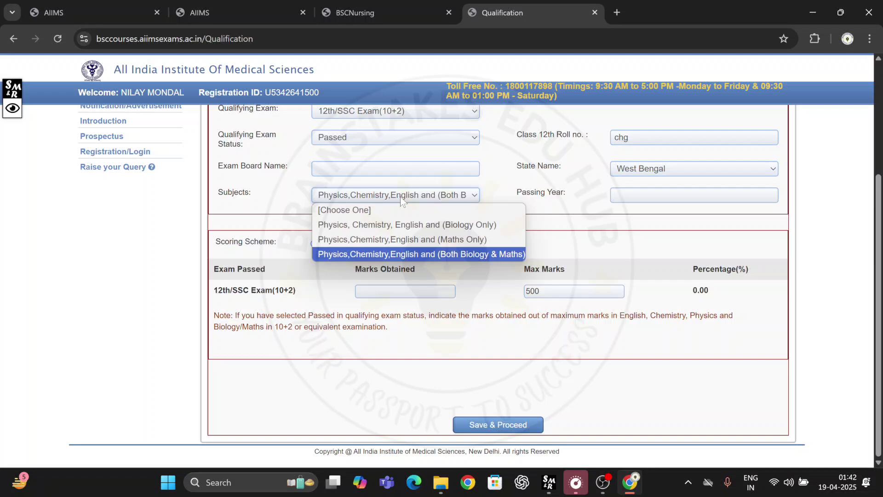
pyautogui.click(395, 229)
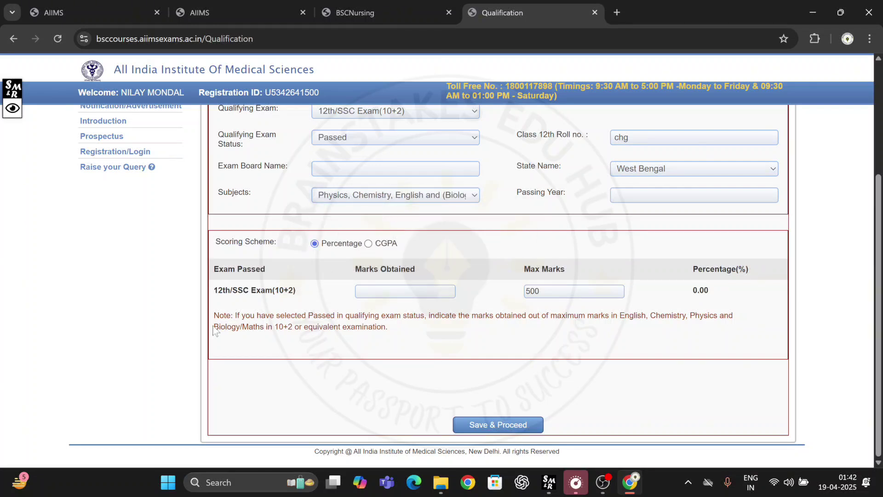
pyautogui.moveTo(213, 327); pyautogui.dragTo(264, 327)
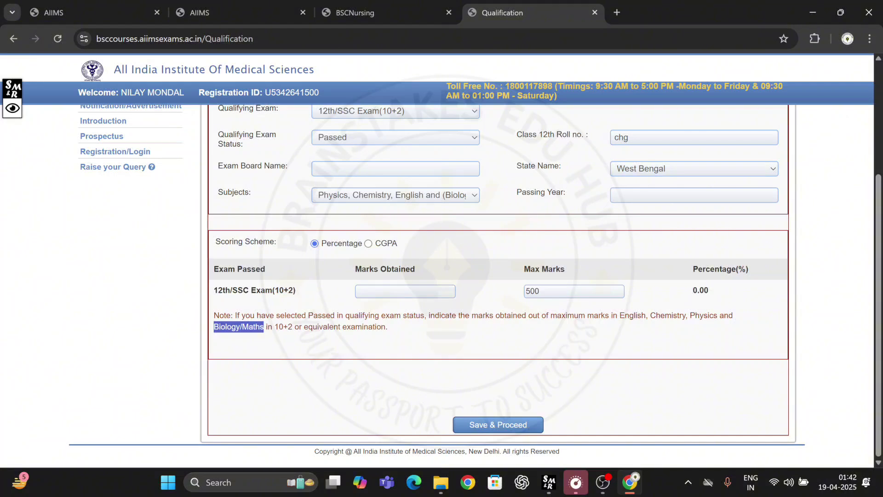
pyautogui.click(413, 198)
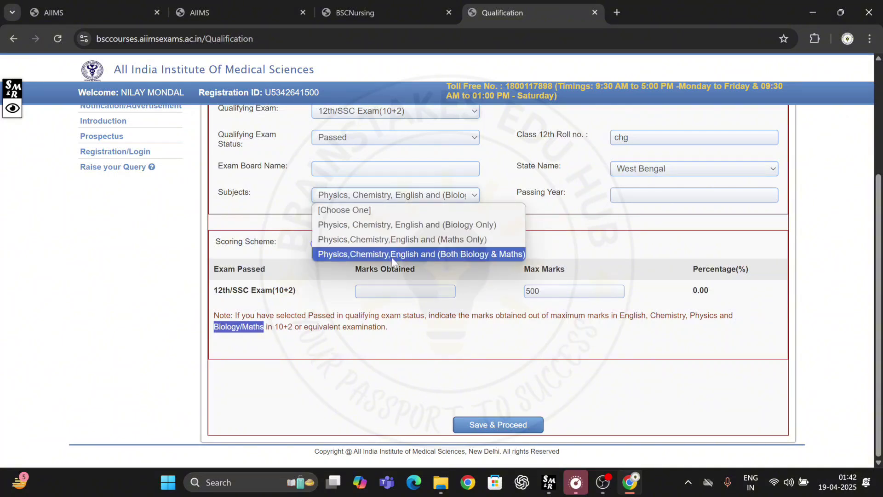
pyautogui.click(393, 255)
pyautogui.click(410, 292)
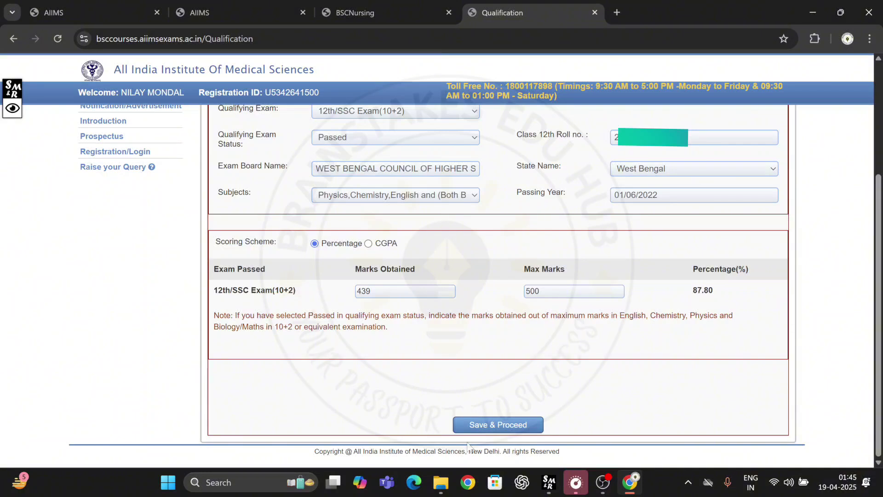
# Step: Save the qualification step, confirm the message, and check the 1600 fee payable via SBI
pyautogui.click(476, 425)
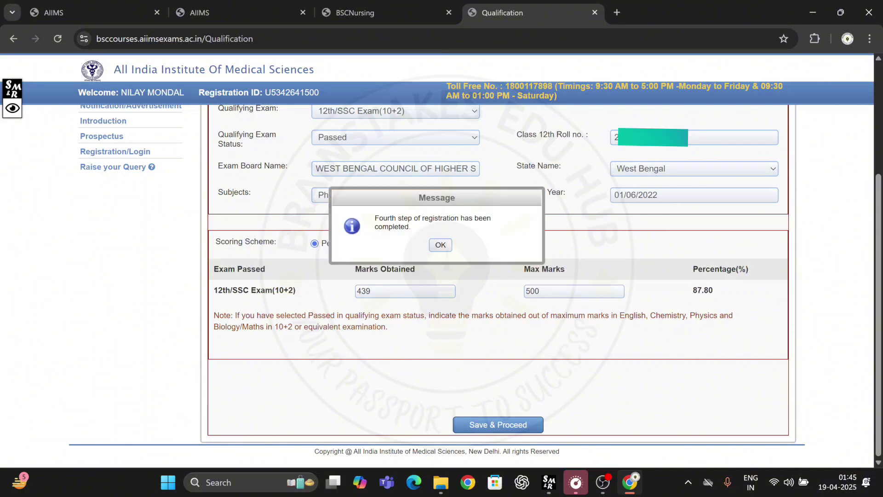
pyautogui.click(437, 246)
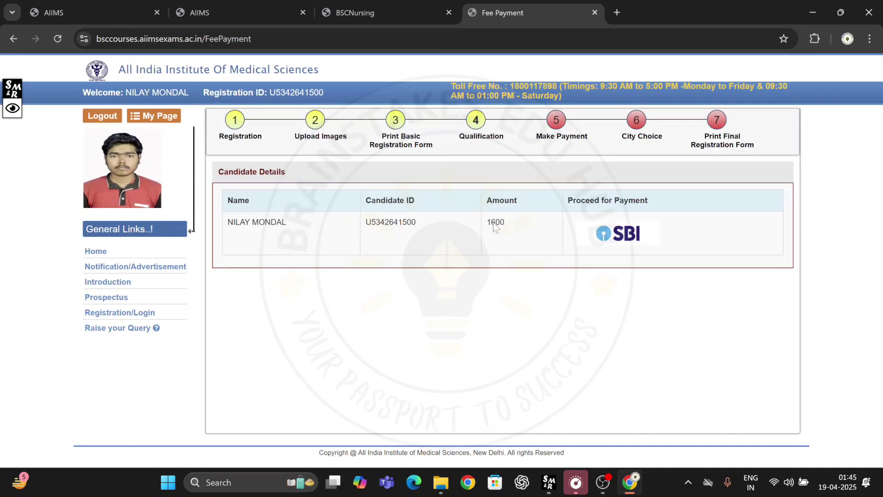
pyautogui.moveTo(486, 222); pyautogui.dragTo(508, 222)
pyautogui.click(504, 300)
pyautogui.moveTo(622, 136); pyautogui.dragTo(662, 137)
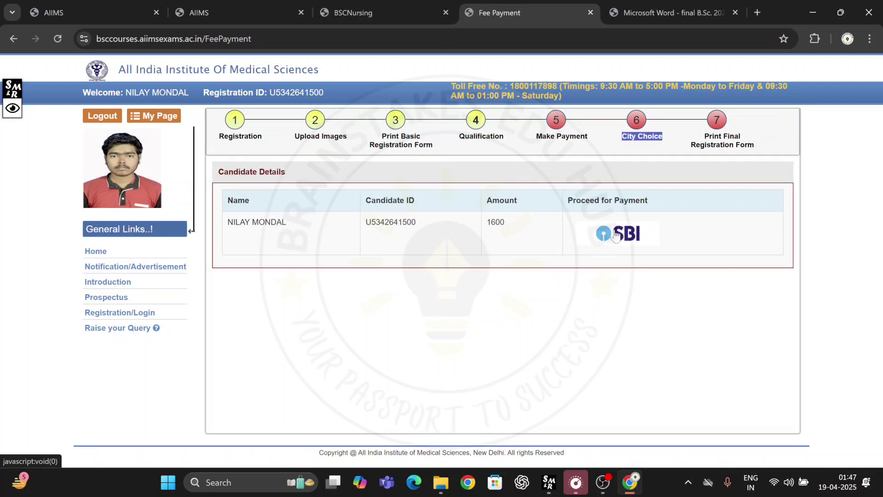
pyautogui.click(388, 313)
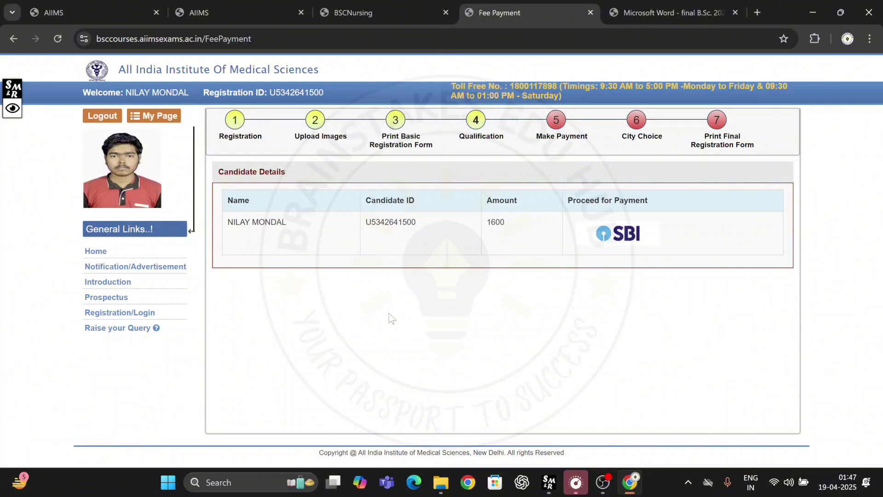
# Step: Return to the portal home and enter the saved registration ID and the registration unique code
pyautogui.click(95, 251)
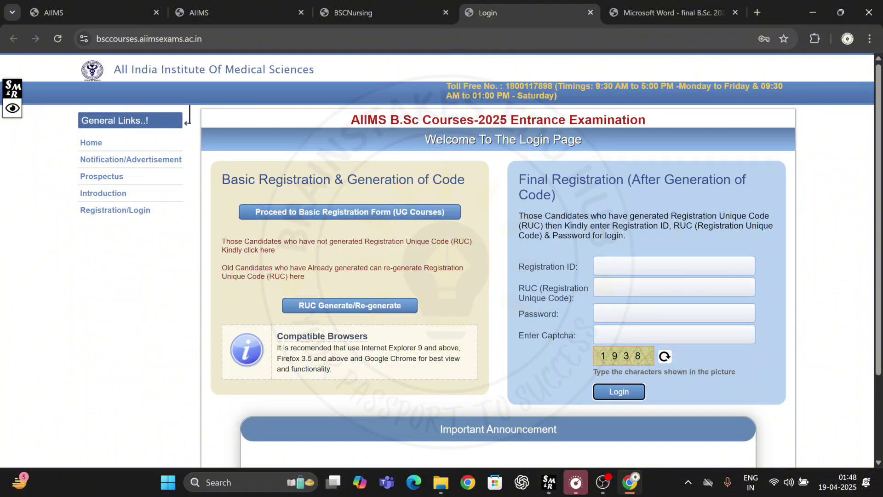
pyautogui.click(637, 267)
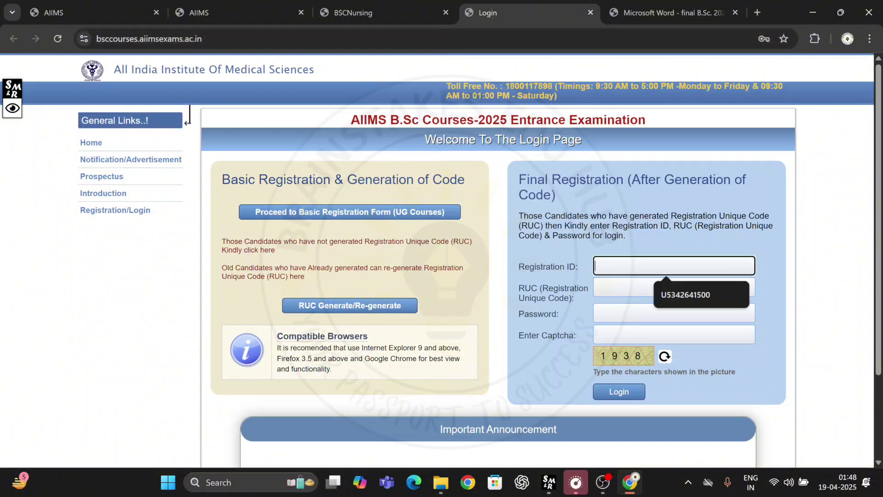
pyautogui.click(675, 294)
pyautogui.press('Tab')
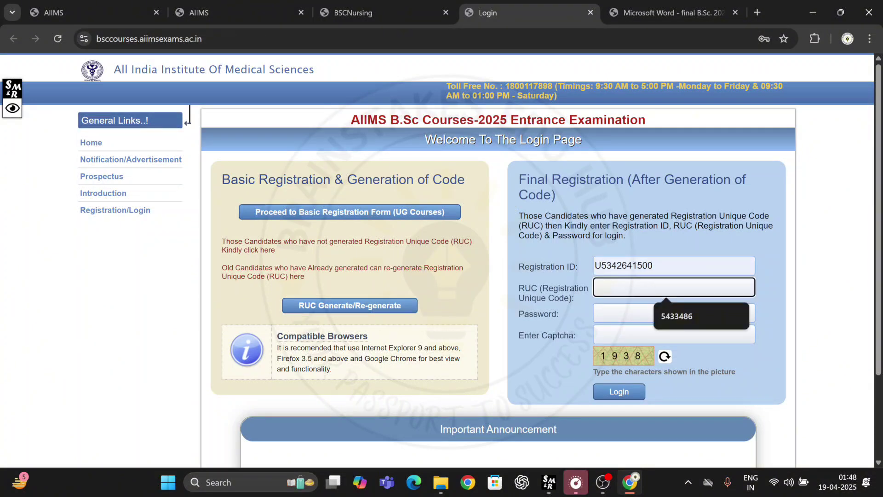
pyautogui.press('Tab')
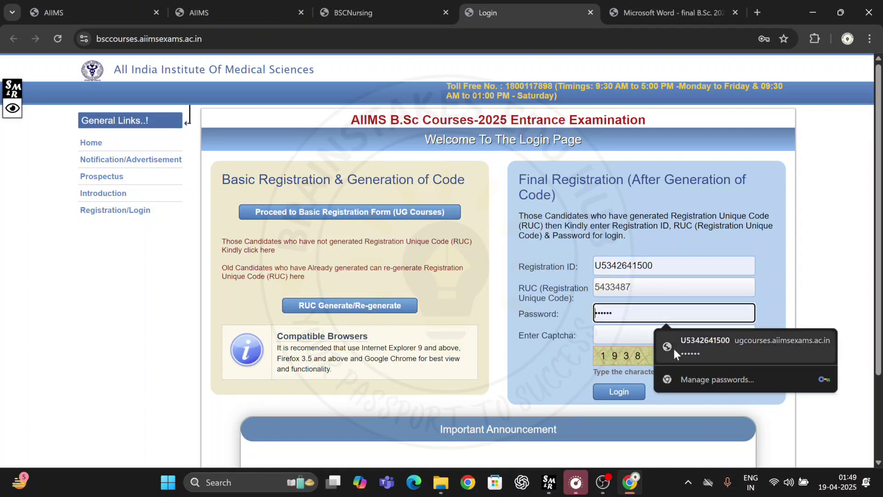
# Step: Enter the saved password and captcha, log in, and dismiss the female-only Nursing eligibility alert
pyautogui.click(674, 349)
pyautogui.press('Tab')
pyautogui.write('1938')
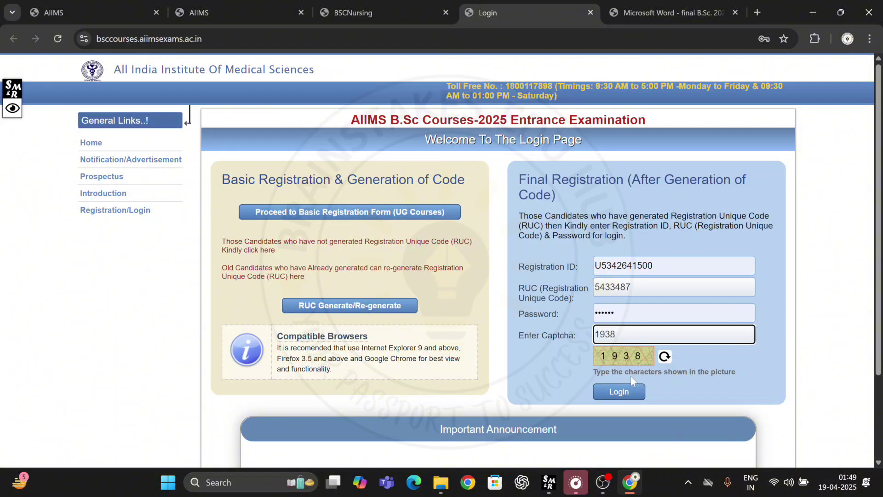
pyautogui.click(620, 386)
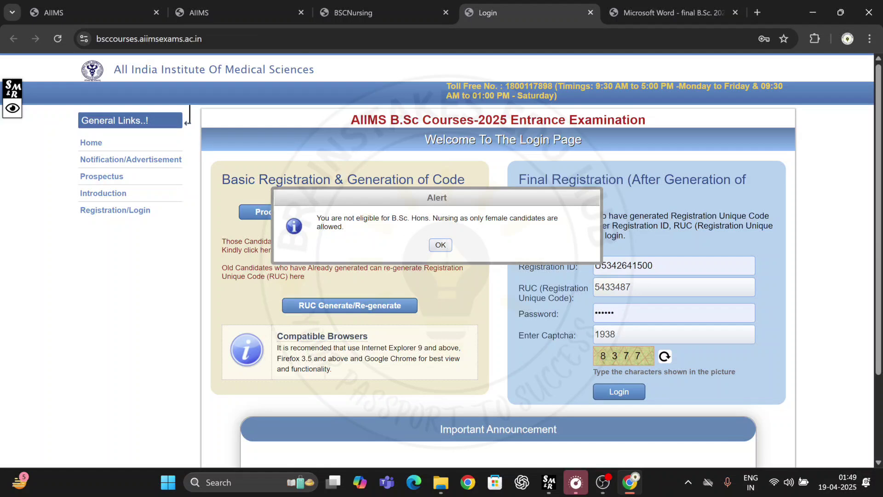
pyautogui.moveTo(316, 218); pyautogui.dragTo(350, 228)
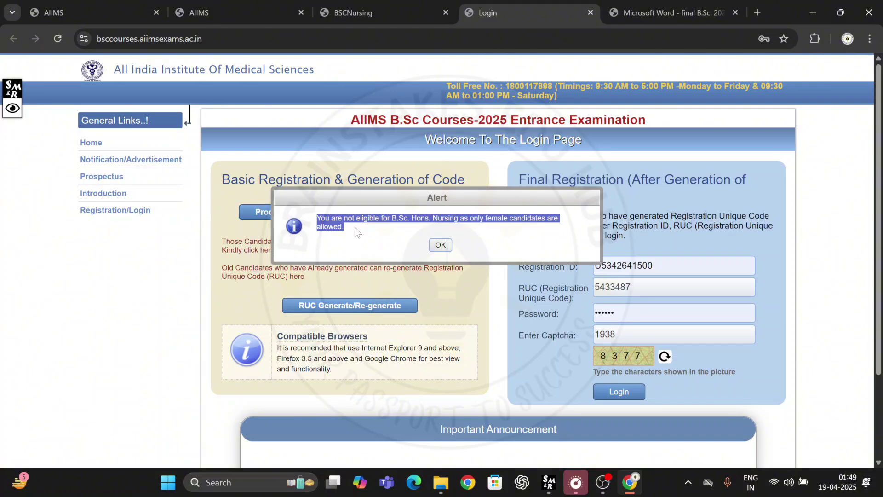
pyautogui.click(438, 246)
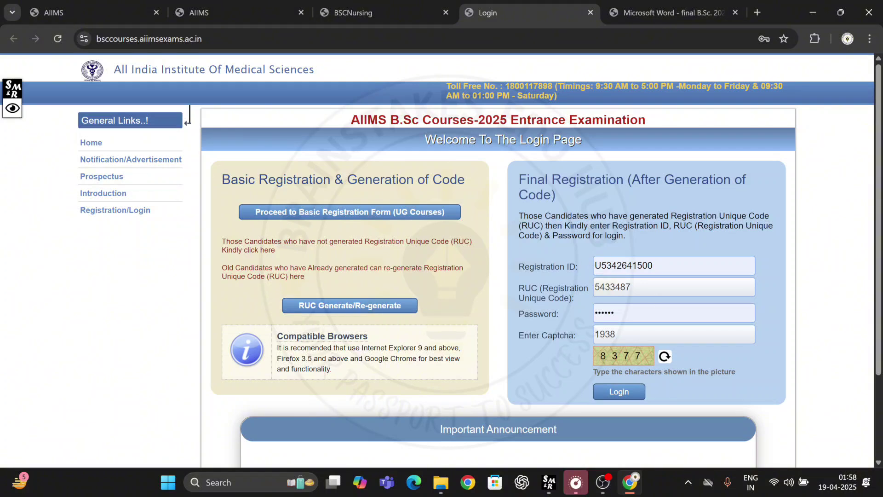
pyautogui.moveTo(519, 288); pyautogui.dragTo(570, 298)
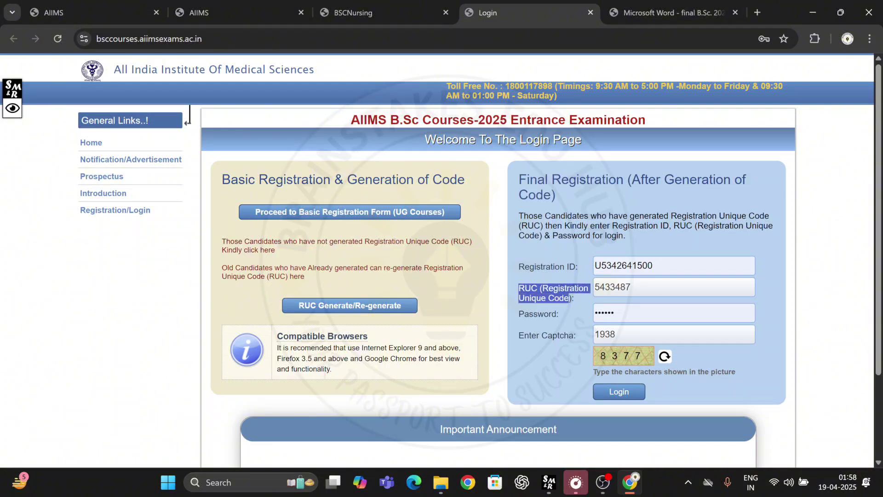
pyautogui.click(648, 287)
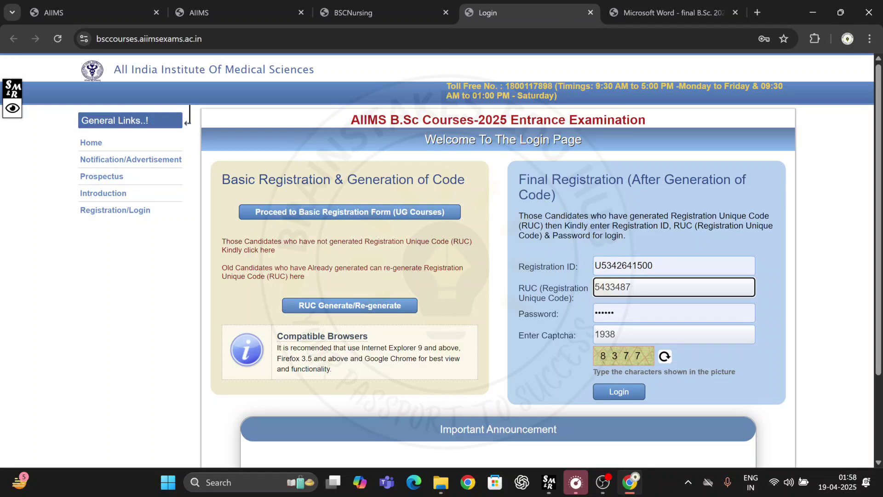
# Step: Review the prospectus dates: admit cards 26.05 and 20.06, exams 01st June and 28th June
pyautogui.click(676, 9)
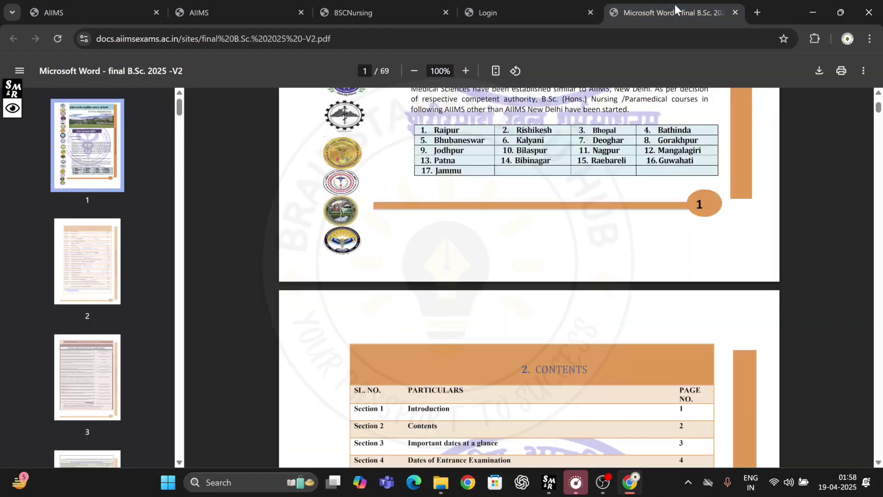
pyautogui.scroll(10, 474, 267)
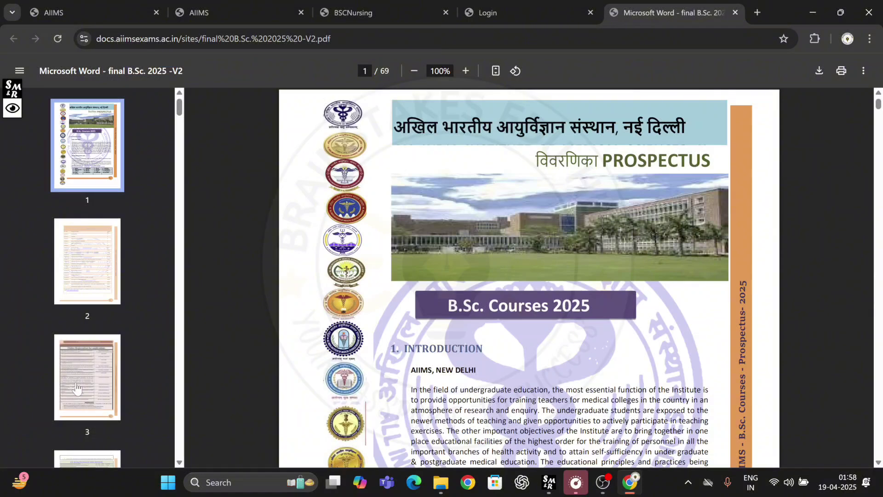
pyautogui.click(77, 388)
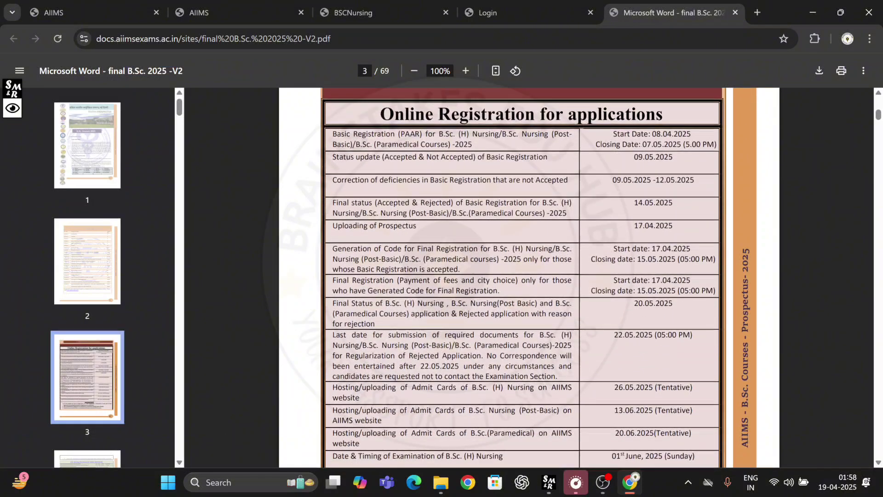
pyautogui.scroll(-1, 522, 277)
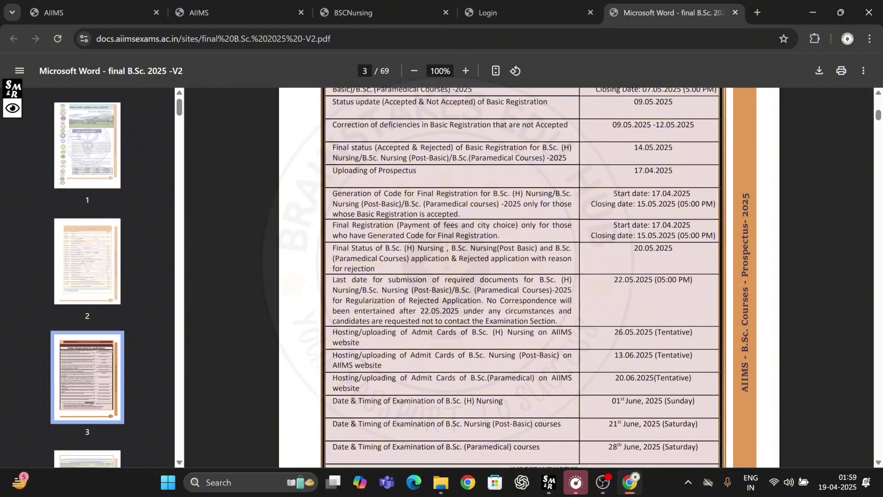
pyautogui.scroll(-1, 522, 276)
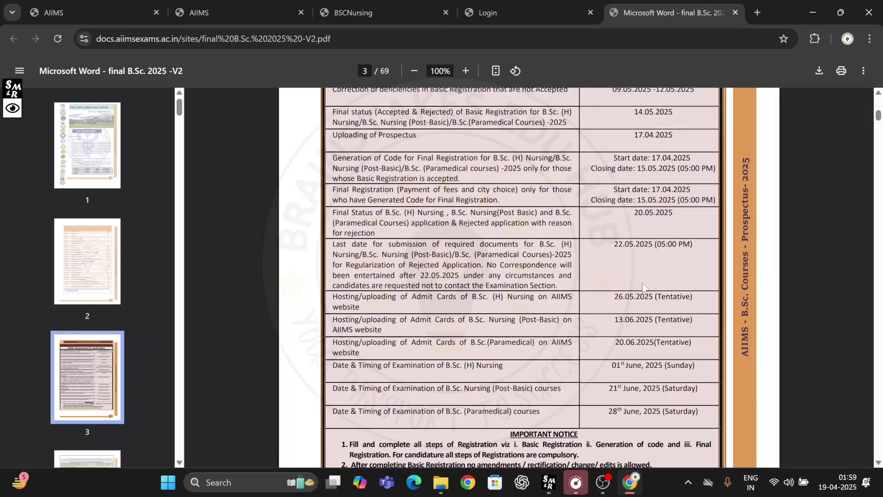
pyautogui.scroll(-1, 606, 295)
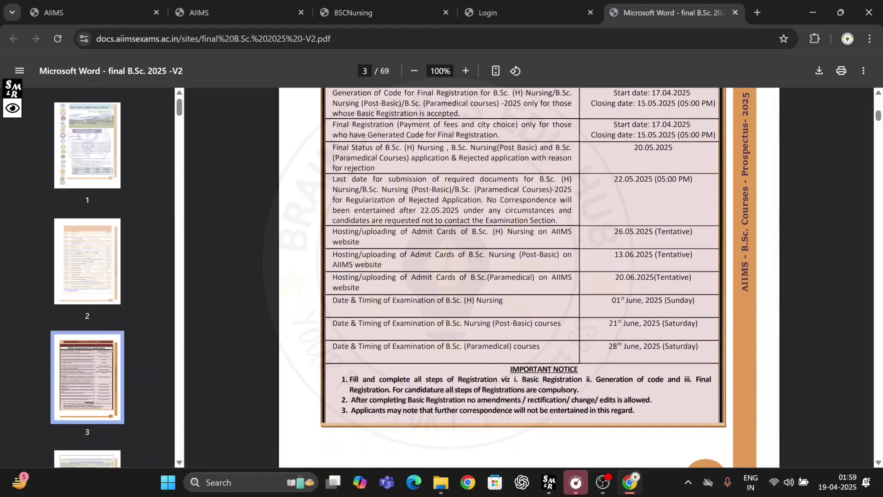
pyautogui.moveTo(614, 232); pyautogui.dragTo(635, 231)
pyautogui.moveTo(615, 277); pyautogui.dragTo(635, 277)
pyautogui.moveTo(612, 299); pyautogui.dragTo(642, 300)
pyautogui.moveTo(609, 346); pyautogui.dragTo(640, 345)
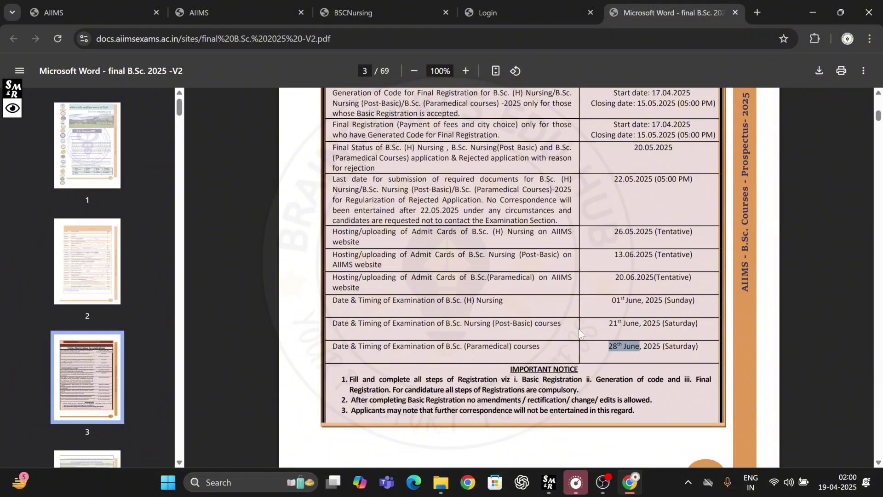
# Step: Scroll through the prospectus to the Number of Seats tables on page 10
pyautogui.scroll(10, 579, 329)
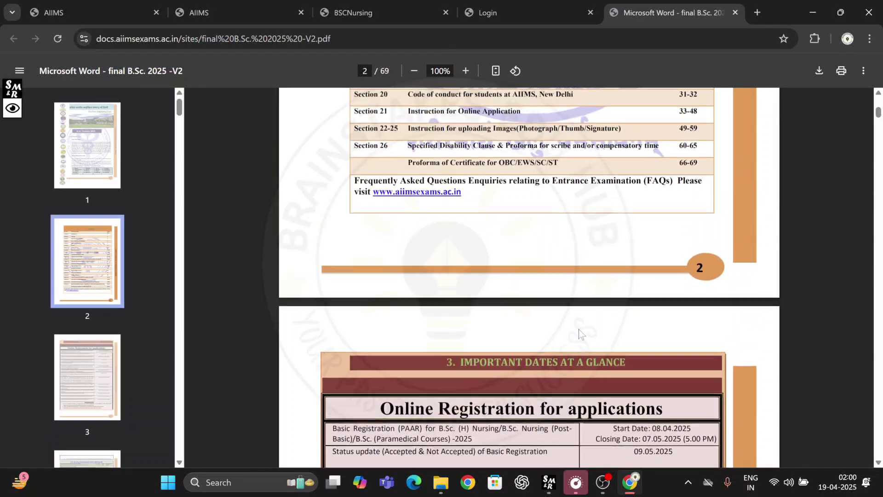
pyautogui.scroll(-10, 579, 330)
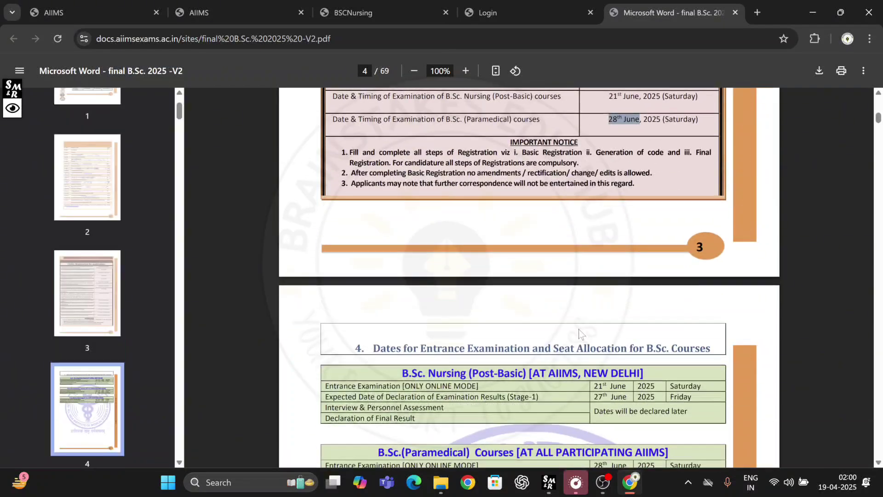
pyautogui.scroll(-10, 579, 329)
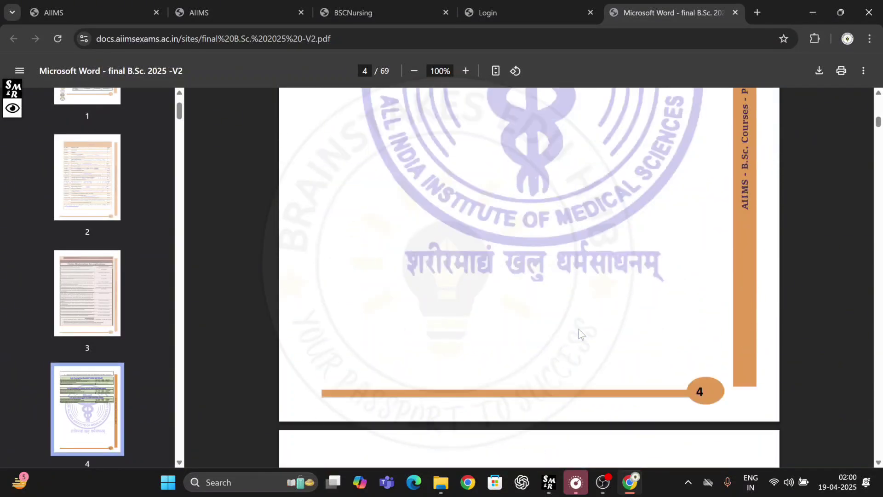
pyautogui.scroll(-15, 579, 329)
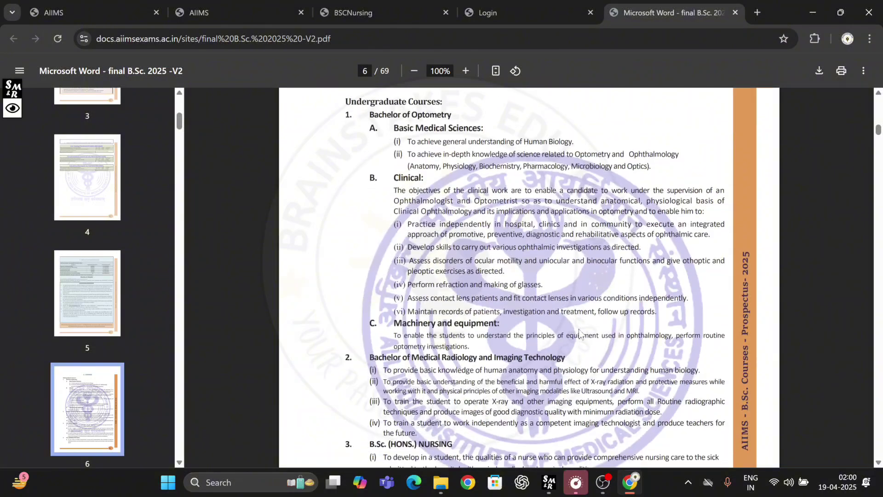
pyautogui.scroll(-15, 581, 332)
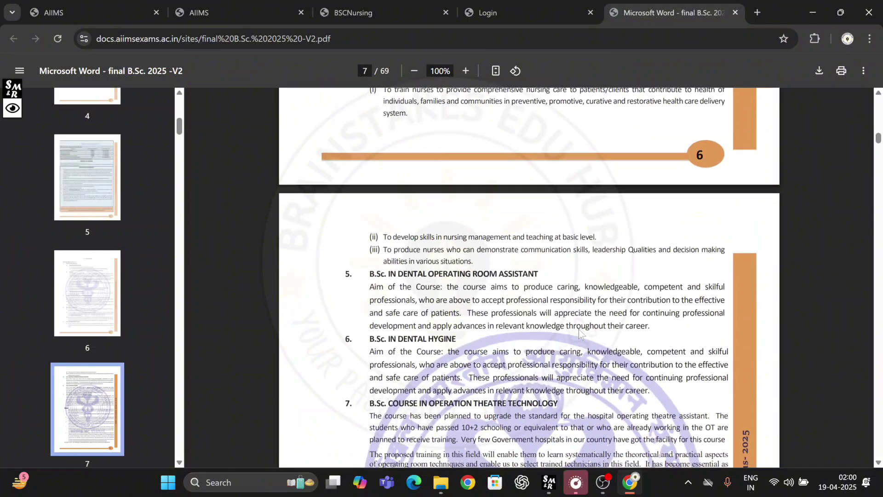
pyautogui.scroll(9, 579, 331)
pyautogui.scroll(-4, 580, 332)
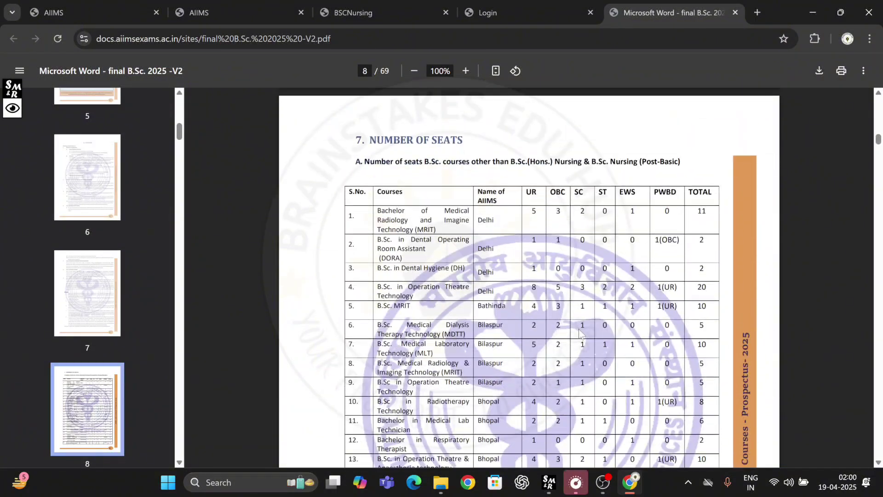
pyautogui.scroll(-3, 579, 330)
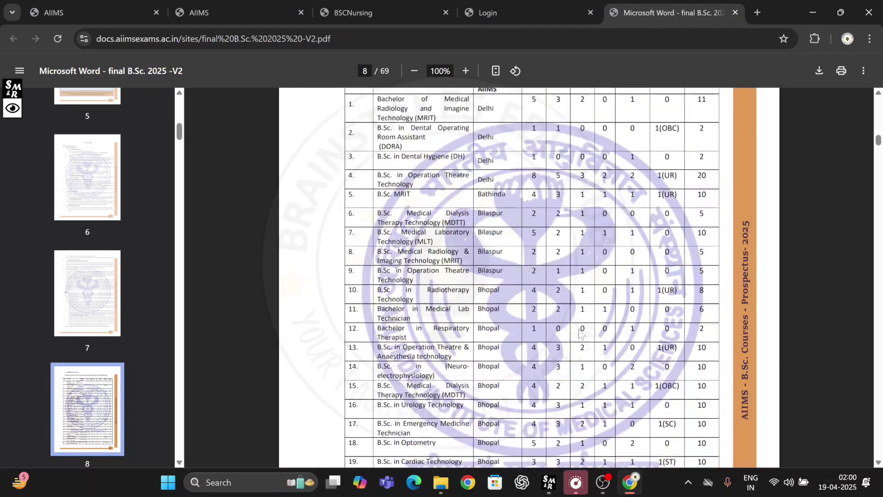
pyautogui.scroll(-5, 581, 333)
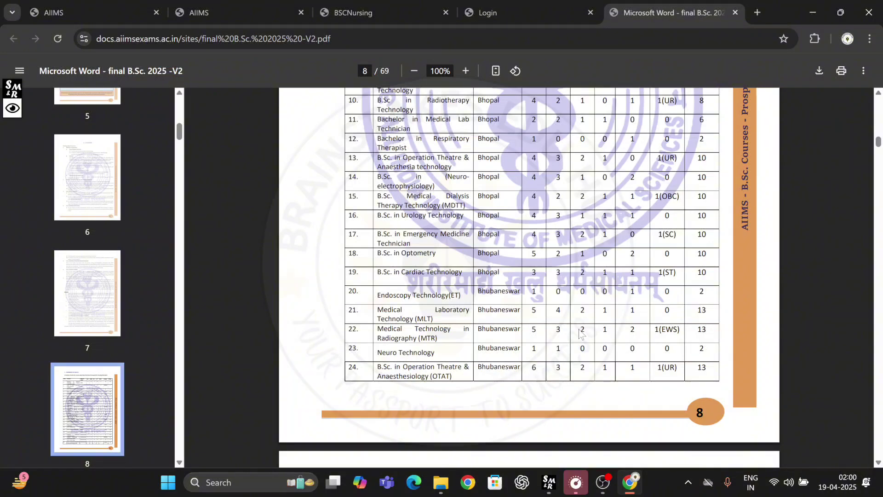
pyautogui.scroll(-20, 580, 333)
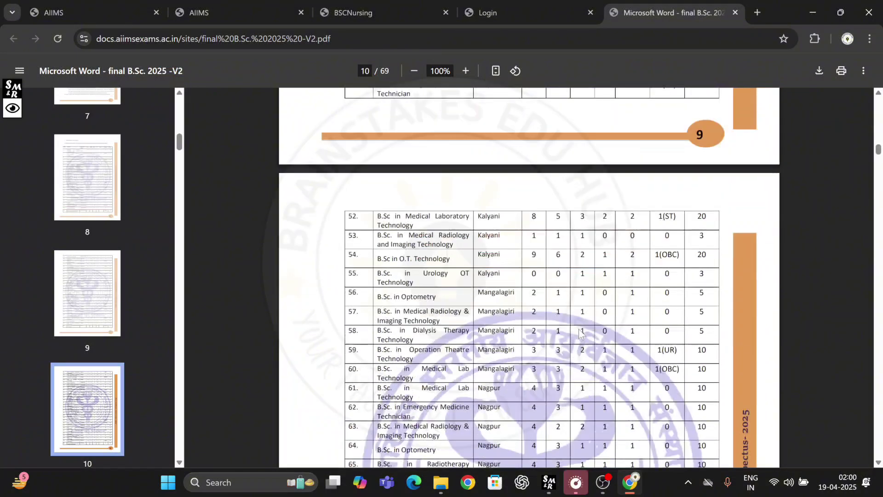
pyautogui.click(519, 6)
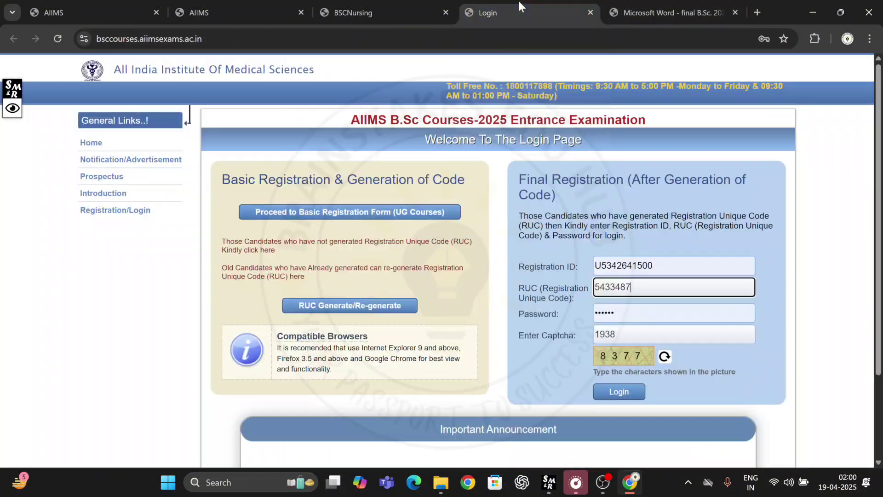
pyautogui.click(494, 177)
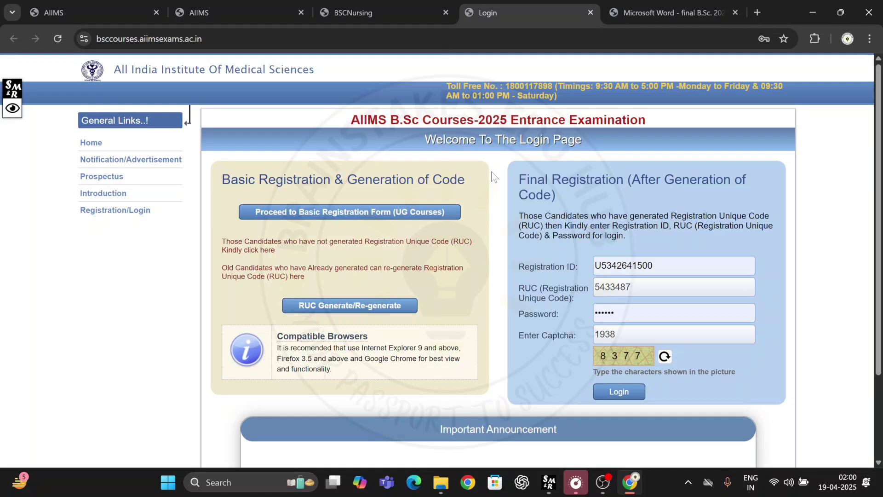